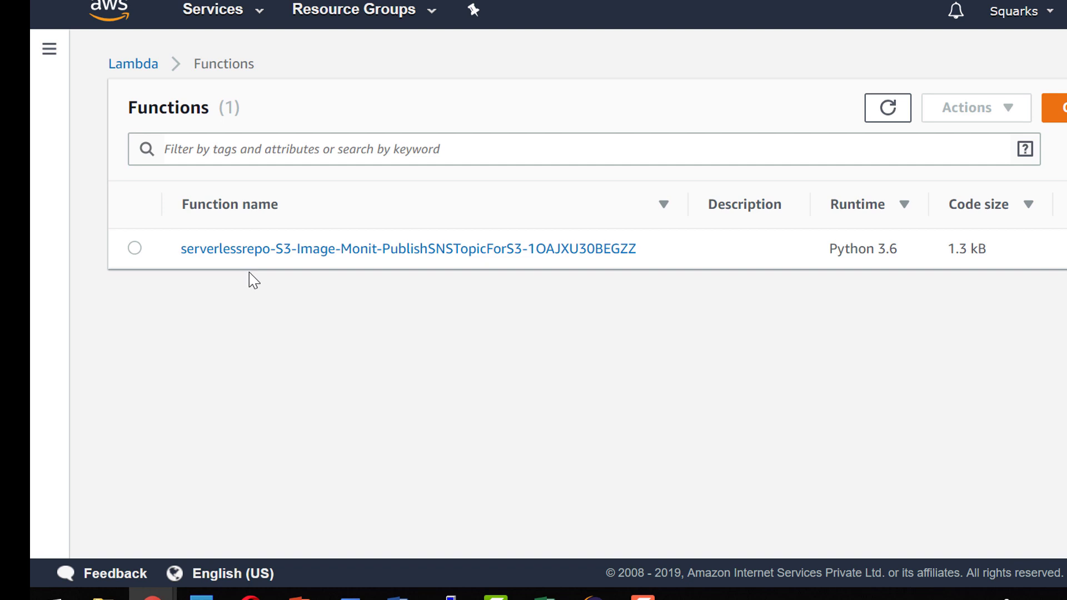
Step: Open the serverlessrepo S3 image-monitoring Lambda function and review its designer and the start of its inline handler code
{"action": "left_click", "coordinate": [250, 244]}
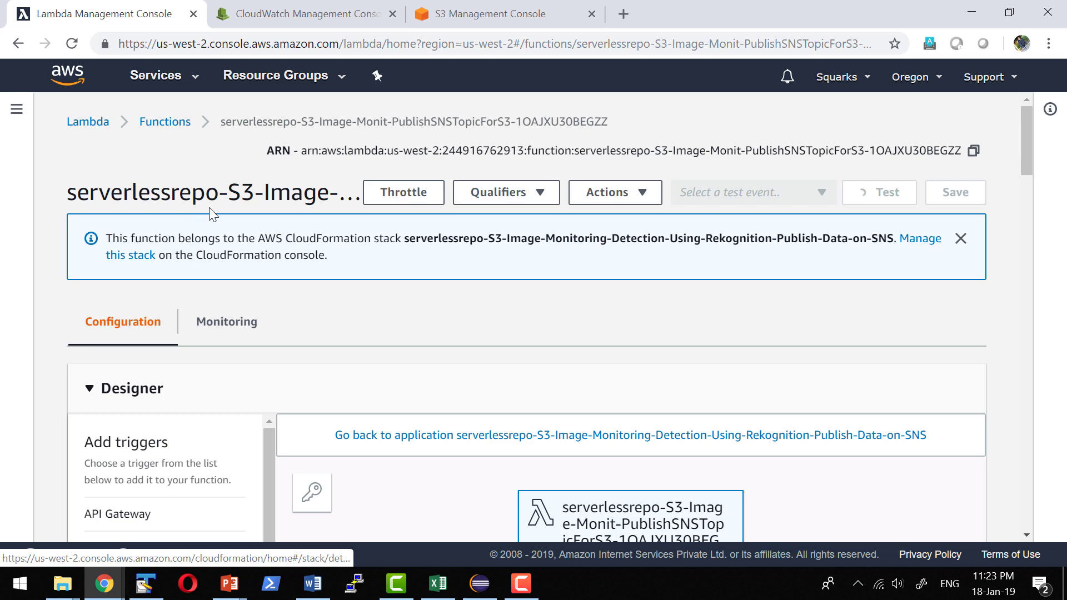
{"action": "scroll", "coordinate": [215, 233], "scroll_direction": "down", "scroll_amount": 3}
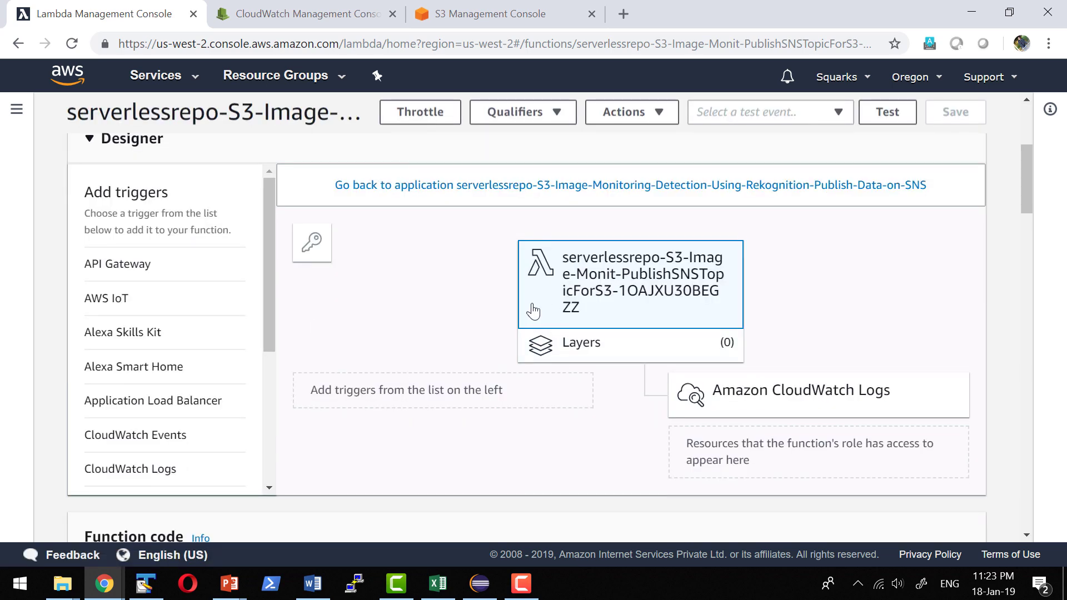
{"action": "scroll", "coordinate": [312, 370], "scroll_direction": "down", "scroll_amount": 3}
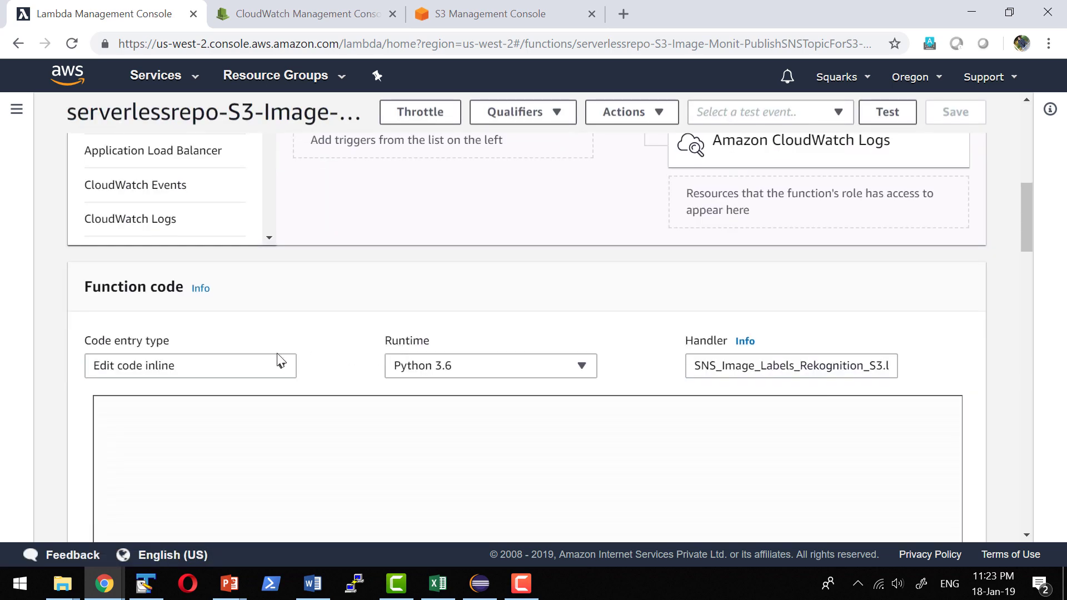
{"action": "scroll", "coordinate": [300, 362], "scroll_direction": "down", "scroll_amount": 2}
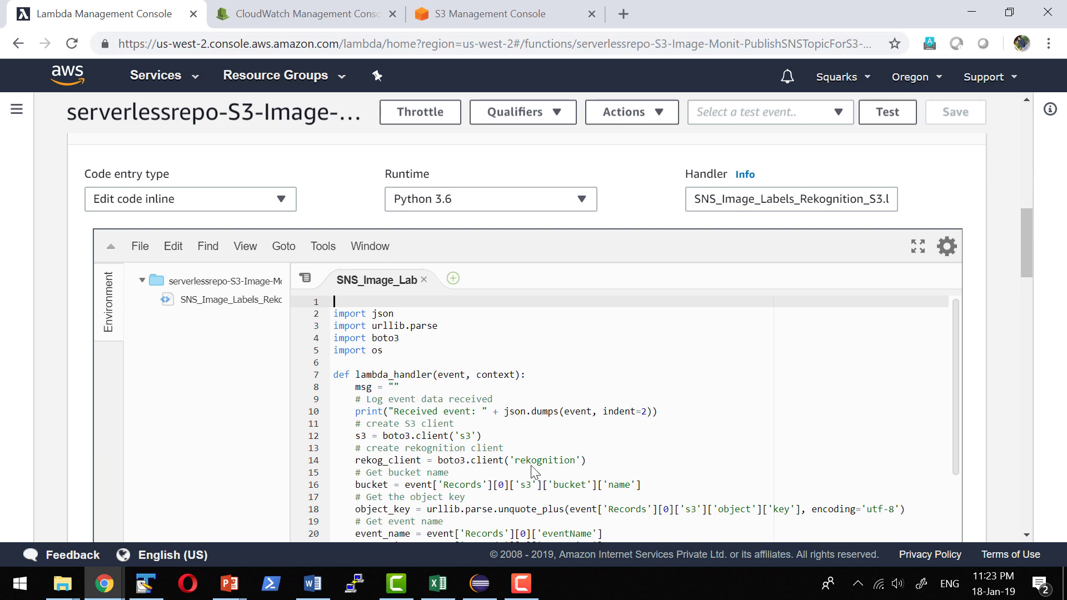
{"action": "scroll", "coordinate": [525, 445], "scroll_direction": "down", "scroll_amount": 6}
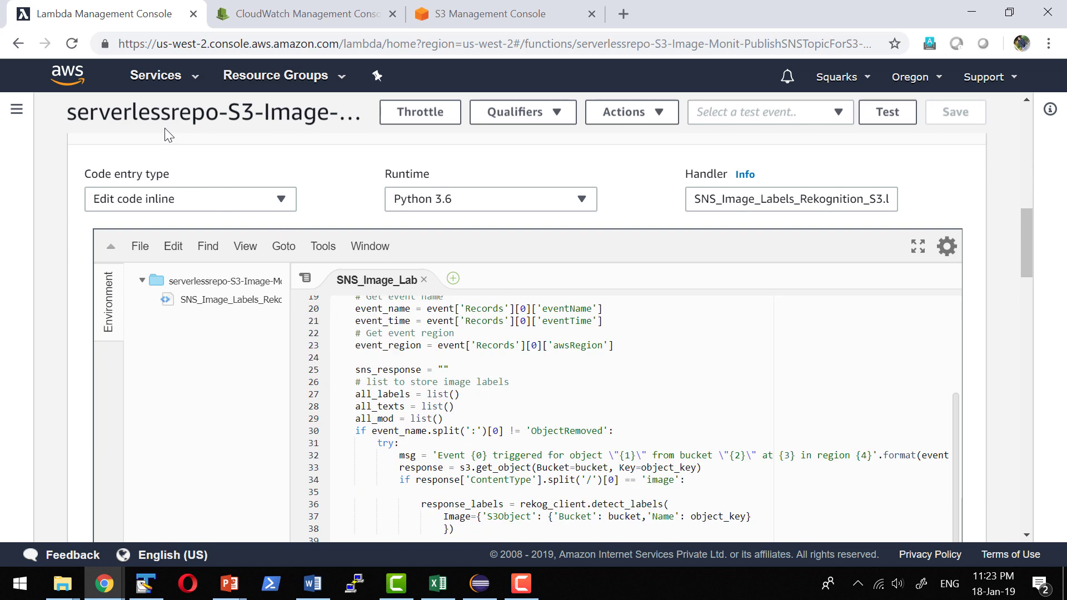
Step: Search the AWS services for "reko", open Rekognition and view its object and scene detection demo
{"action": "left_click", "coordinate": [192, 83]}
{"action": "type", "text": "reko"}
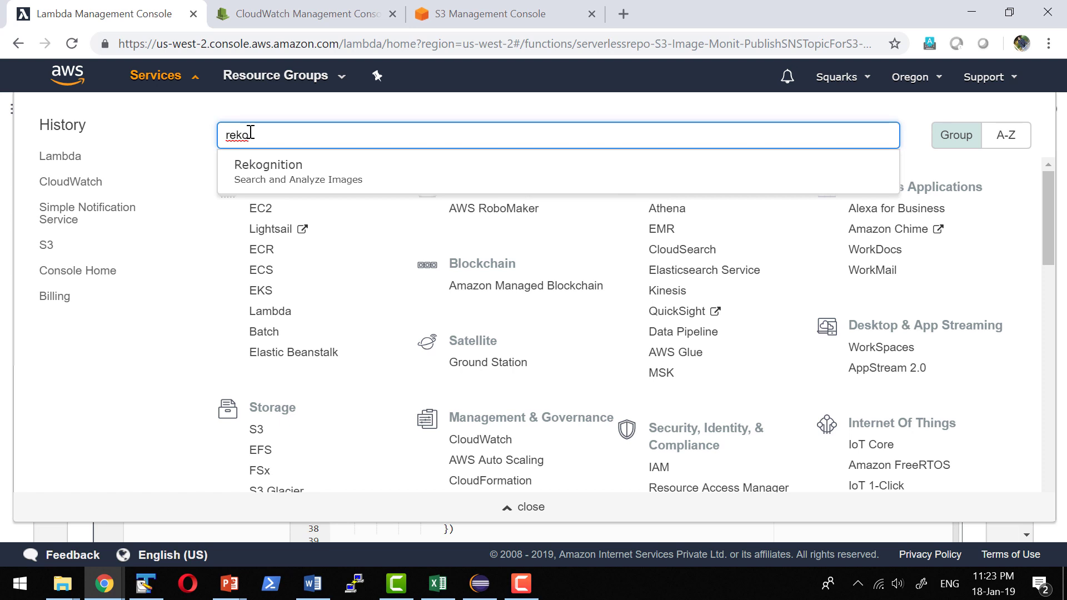
{"action": "left_click", "coordinate": [277, 174]}
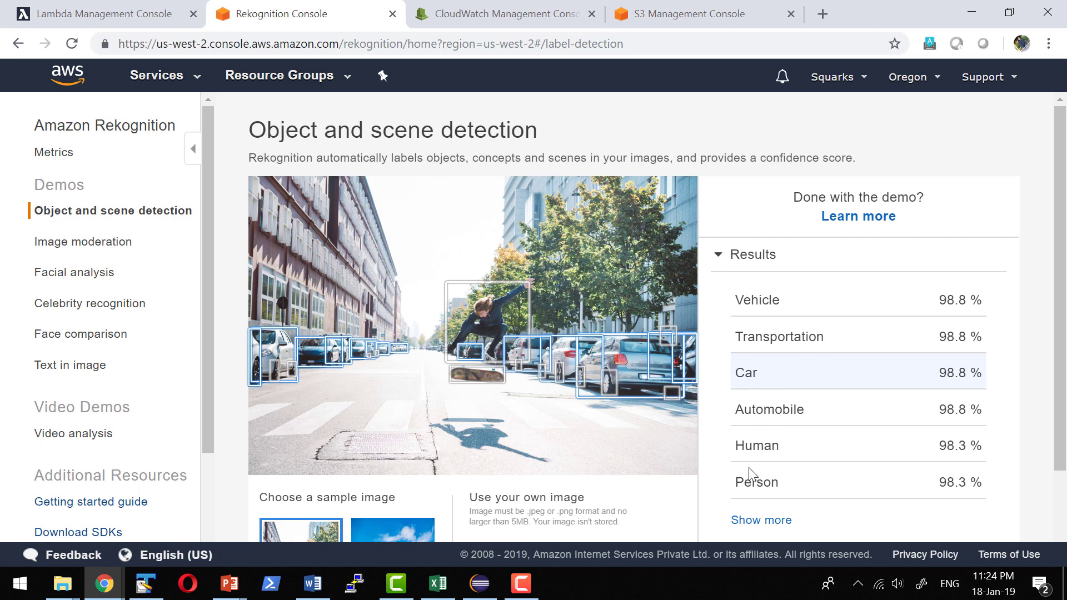
{"action": "scroll", "coordinate": [886, 248], "scroll_direction": "down", "scroll_amount": 2}
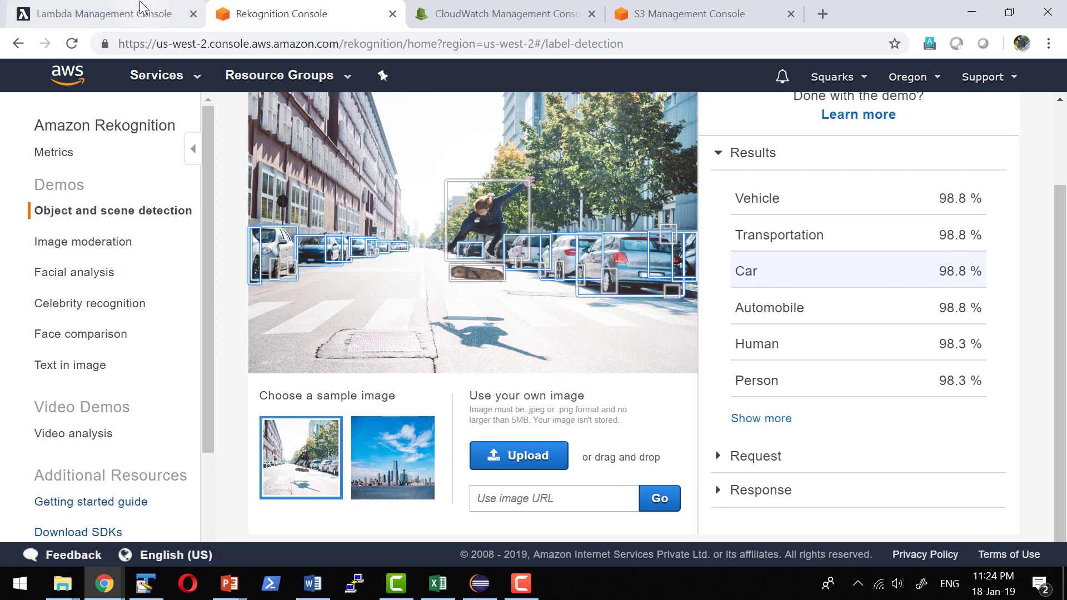
Step: Return to the Lambda function's code, read through the Rekognition calls and highlight the sns_client.publish line
{"action": "left_click", "coordinate": [159, 14]}
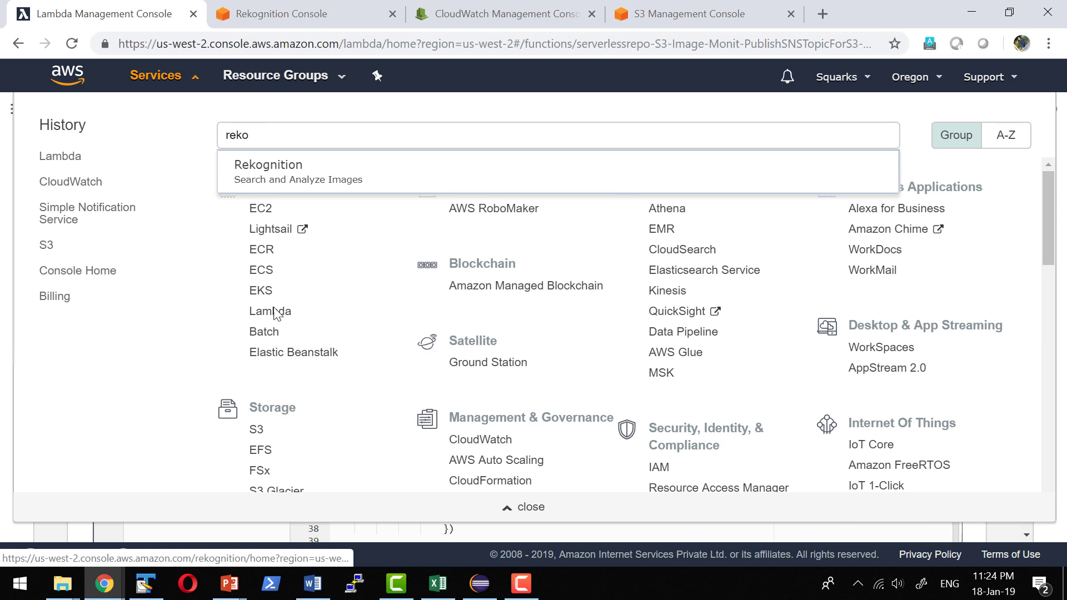
{"action": "key", "text": "Escape"}
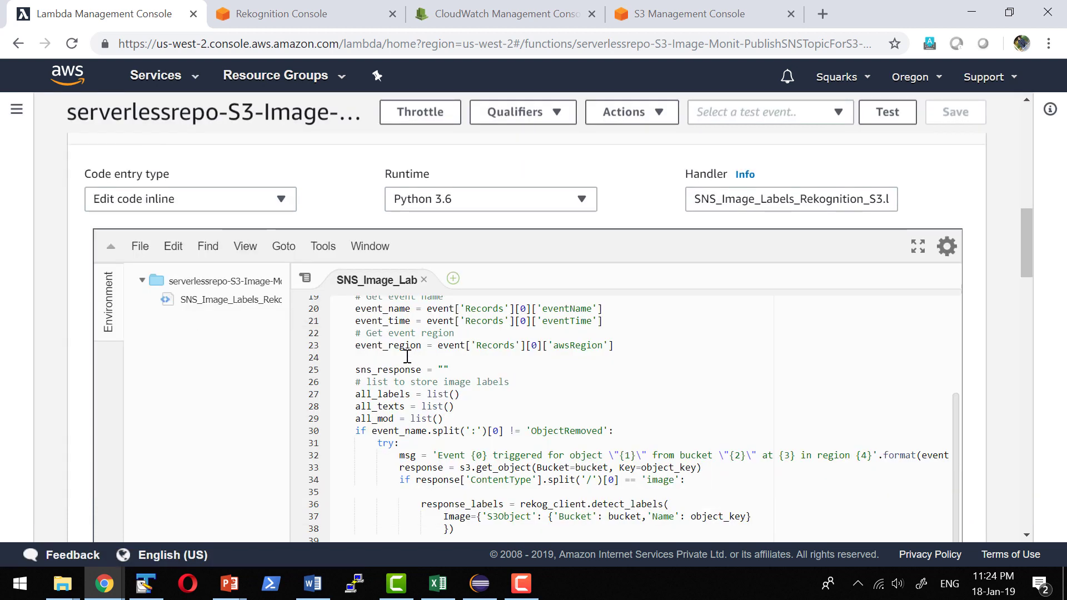
{"action": "scroll", "coordinate": [408, 356], "scroll_direction": "down", "scroll_amount": 2}
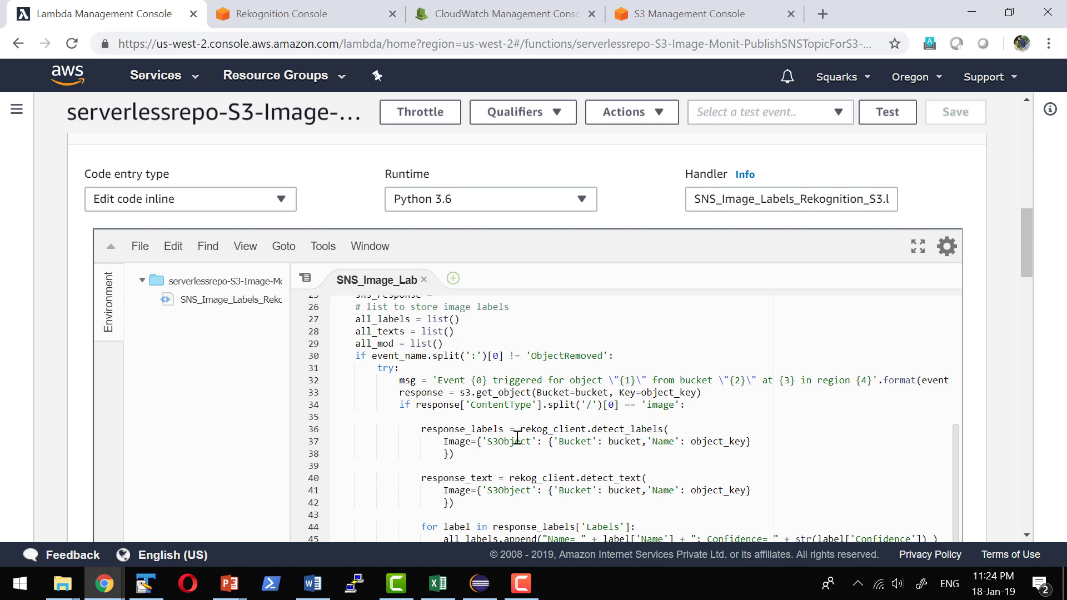
{"action": "scroll", "coordinate": [516, 439], "scroll_direction": "down", "scroll_amount": 4}
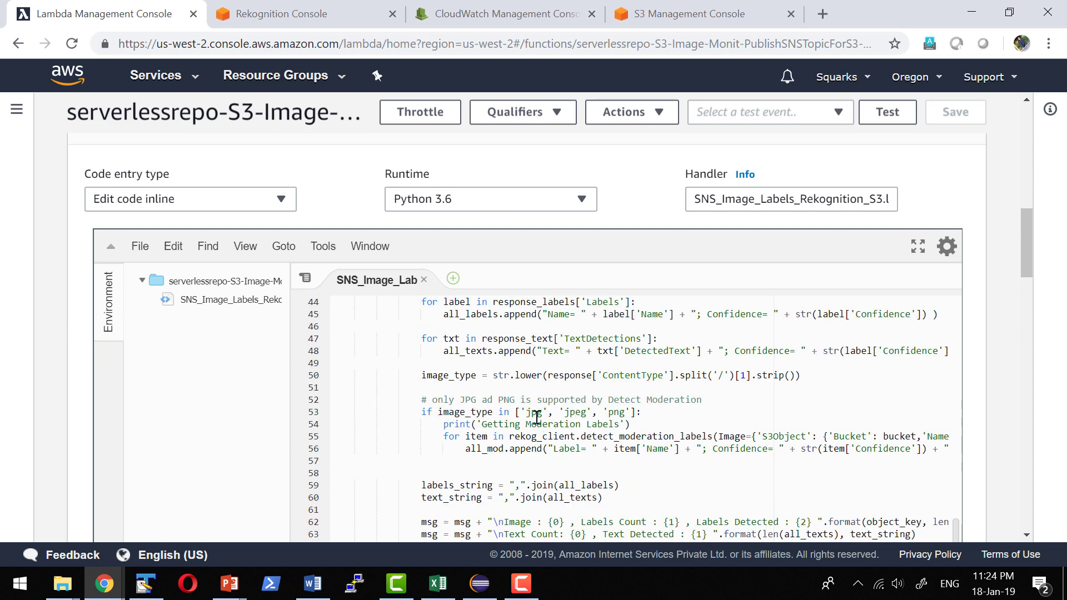
{"action": "scroll", "coordinate": [534, 422], "scroll_direction": "down", "scroll_amount": 4}
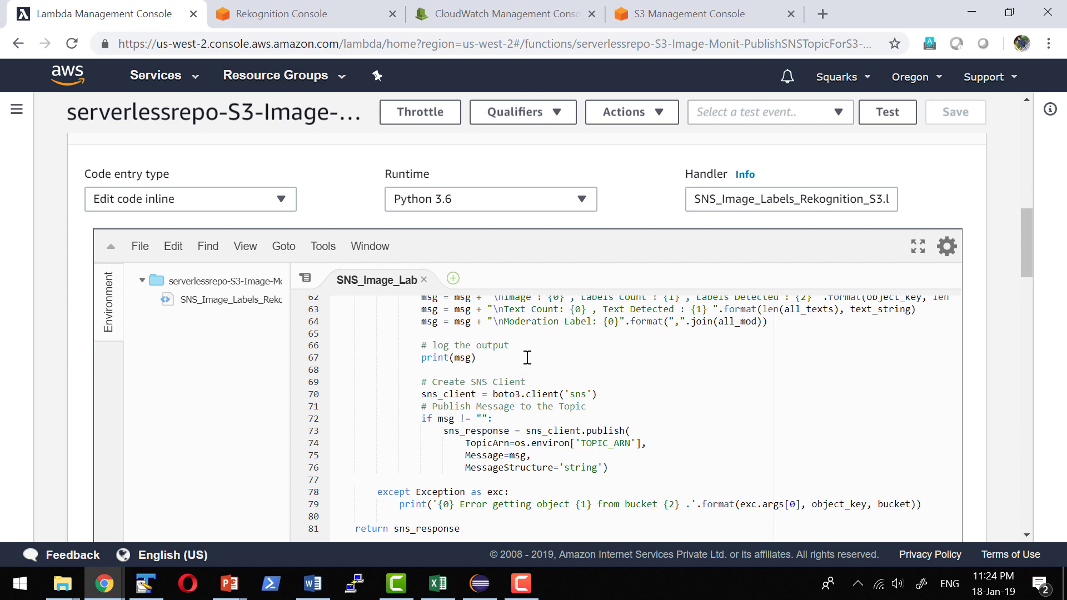
{"action": "scroll", "coordinate": [528, 357], "scroll_direction": "down", "scroll_amount": 3}
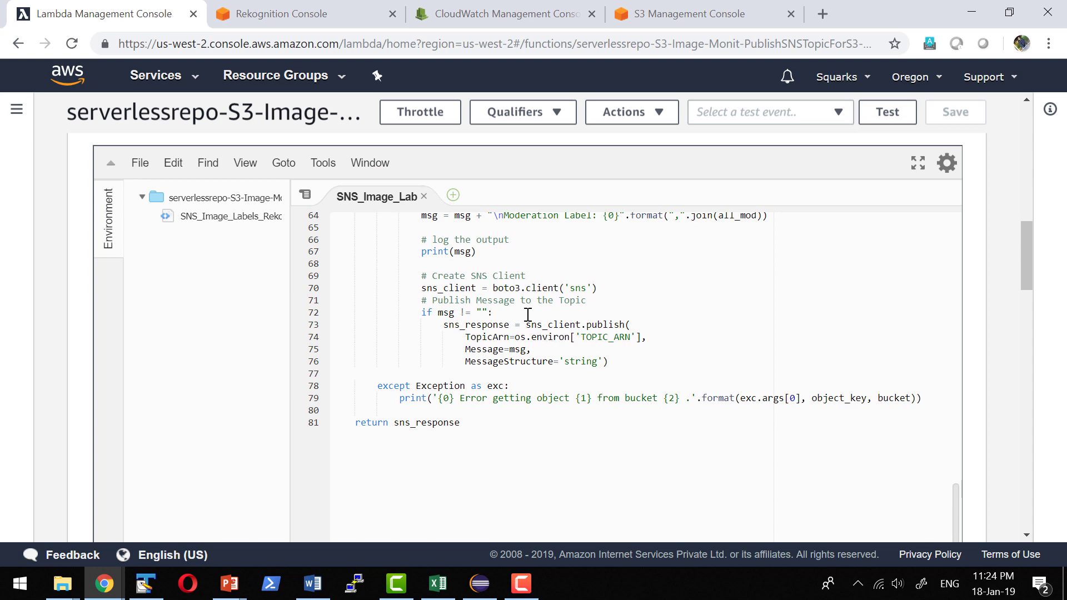
{"action": "left_click_drag", "start_coordinate": [442, 324], "coordinate": [644, 324]}
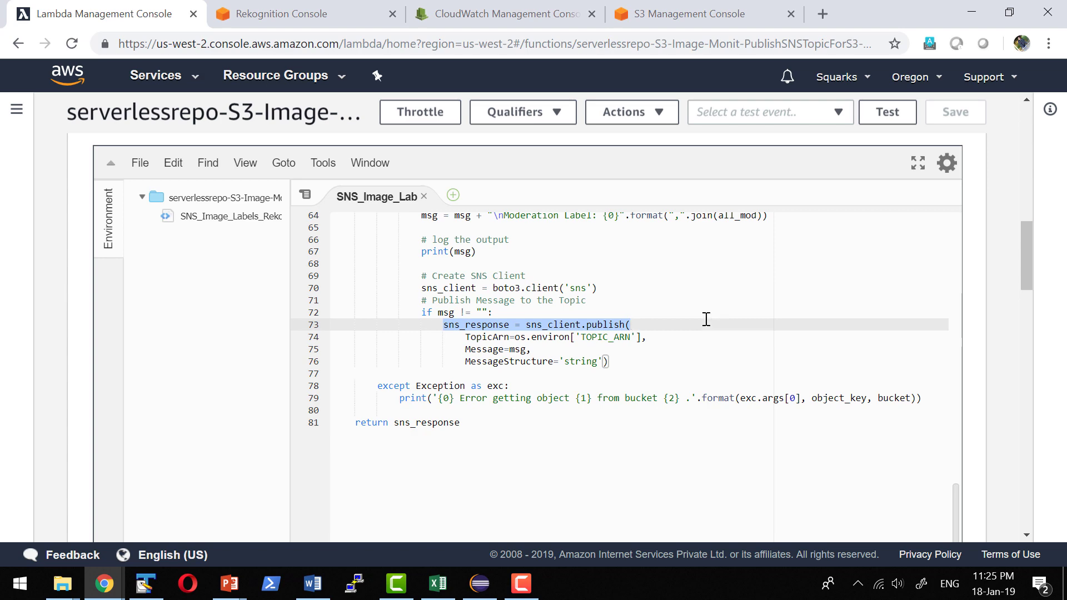
Step: Examine the Lambda function's environment variables, including TOPIC_ARN, and its tags
{"action": "scroll", "coordinate": [439, 109], "scroll_direction": "up", "scroll_amount": 3}
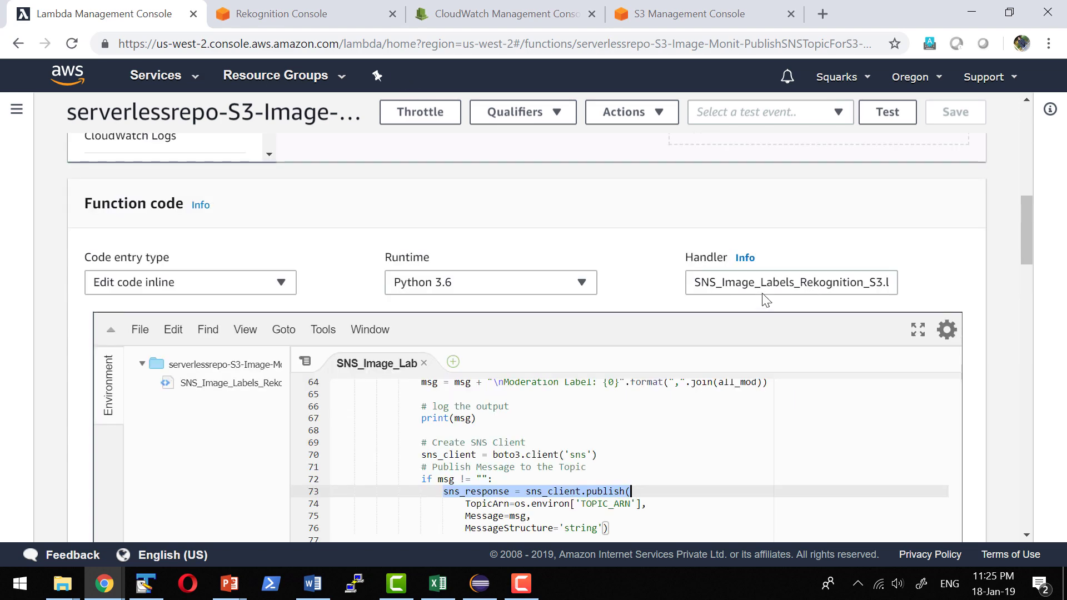
{"action": "left_click_drag", "start_coordinate": [1029, 241], "coordinate": [1027, 348]}
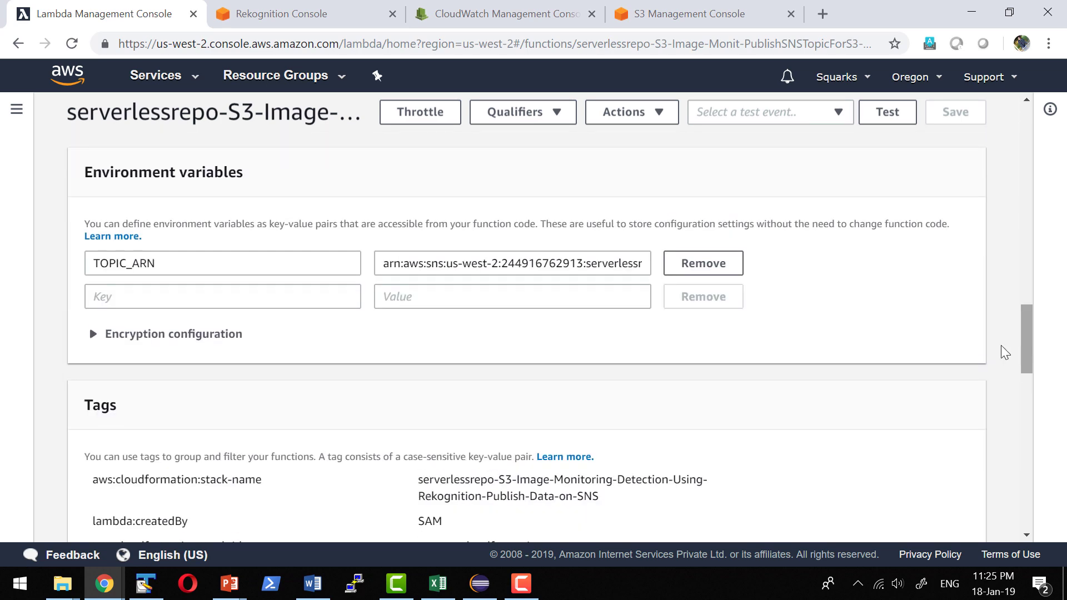
{"action": "scroll", "coordinate": [395, 311], "scroll_direction": "down", "scroll_amount": 3}
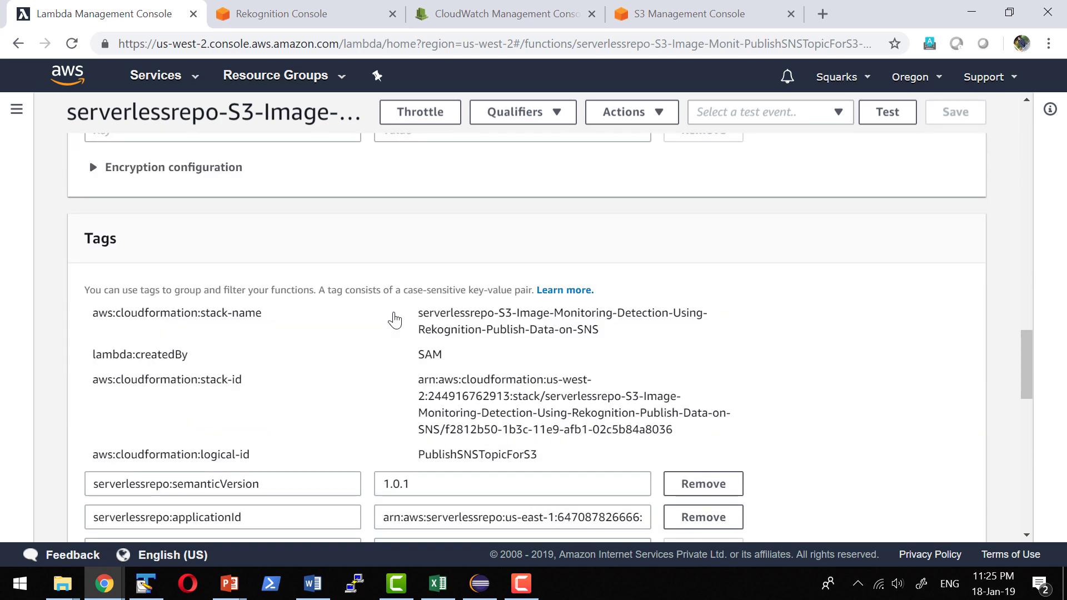
Step: Go to the SNS topics, open the serverlessrepo S3 image-monitoring topic and examine its details and subscriptions
{"action": "key", "text": "alt+Left"}
{"action": "left_click", "coordinate": [161, 77]}
{"action": "type", "text": "reko"}
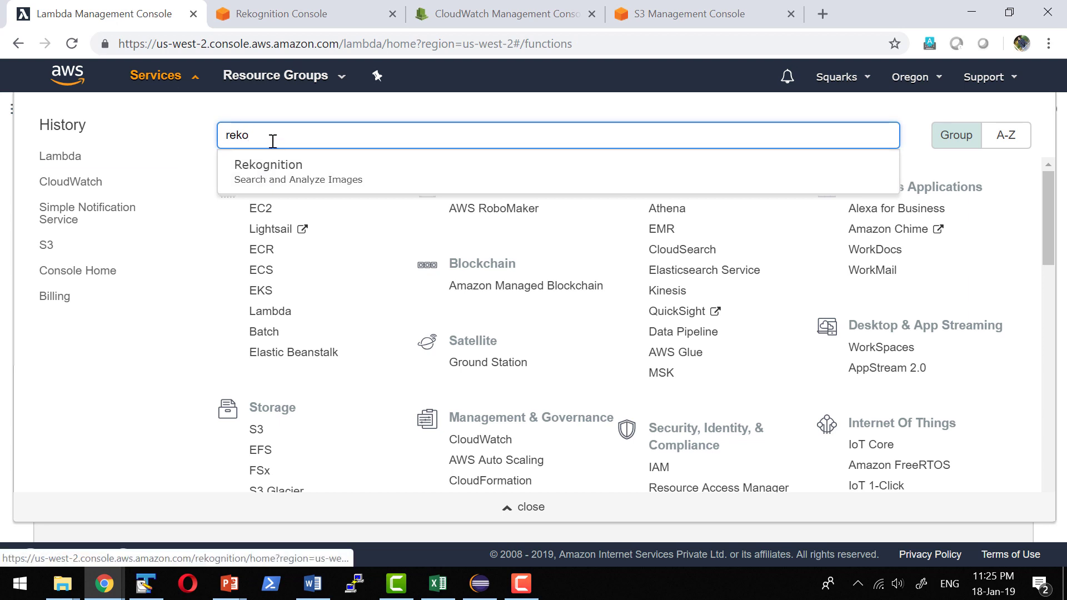
{"action": "left_click_drag", "start_coordinate": [273, 141], "coordinate": [197, 145]}
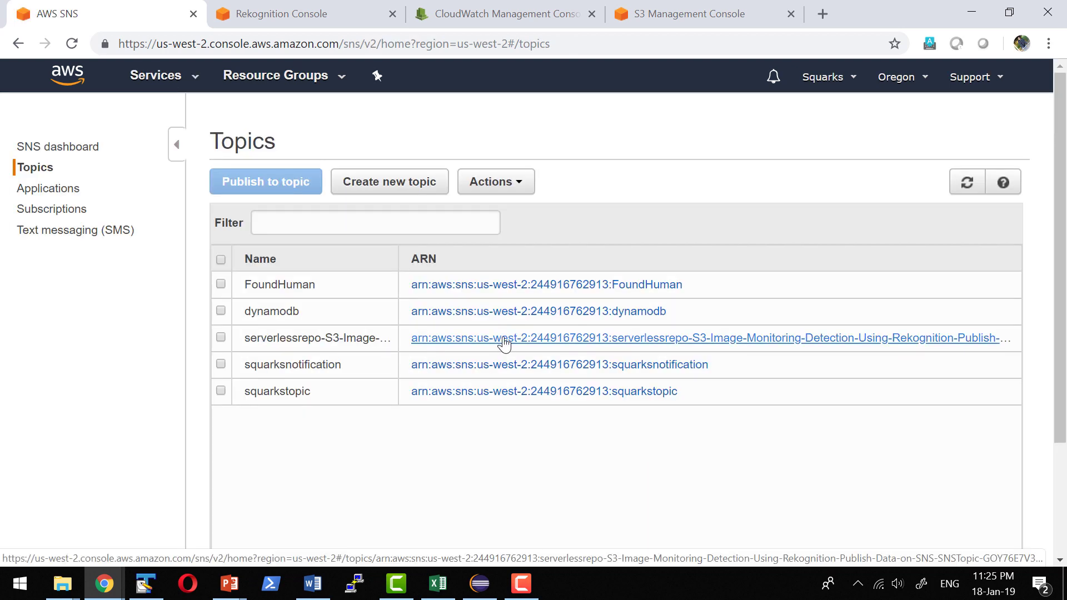
{"action": "left_click", "coordinate": [439, 343]}
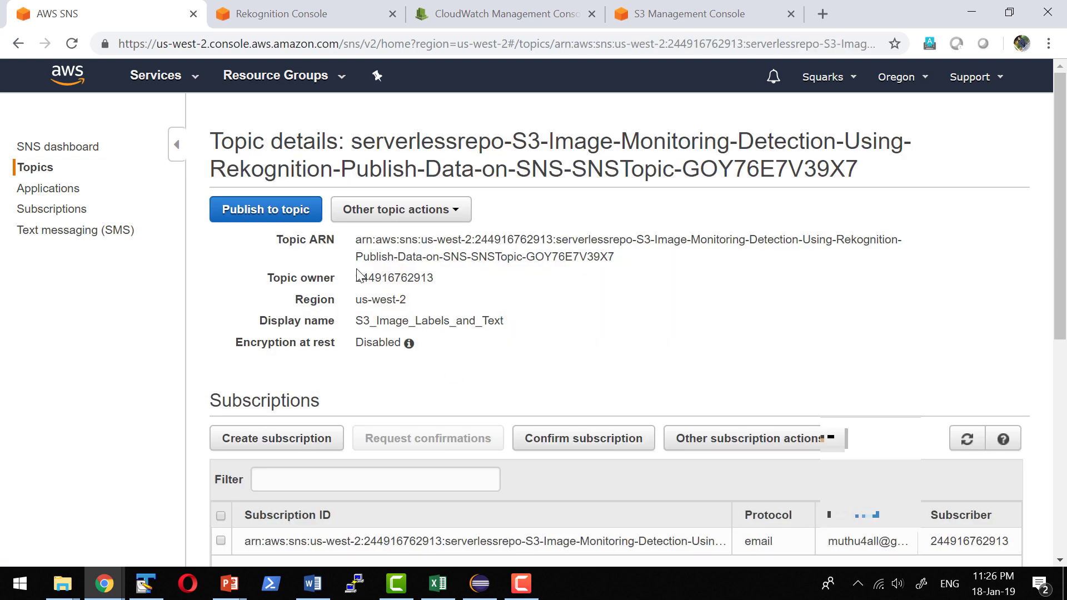
{"action": "scroll", "coordinate": [359, 275], "scroll_direction": "down", "scroll_amount": 1}
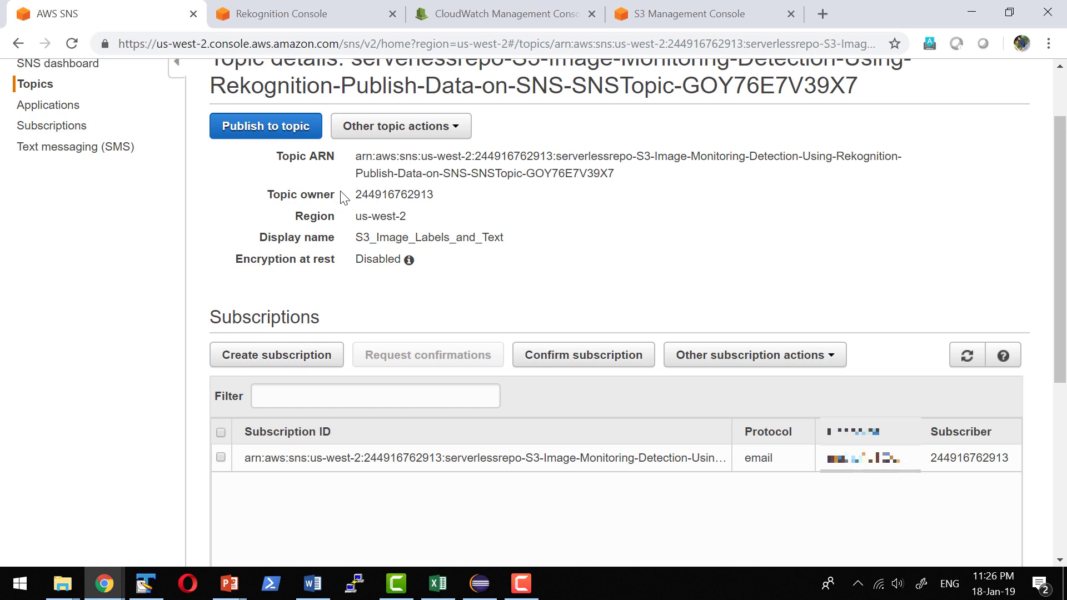
Step: Switch back to the Lambda functions list and open the serverlessrepo S3 image-monitoring function
{"action": "left_click", "coordinate": [329, 20]}
{"action": "left_click", "coordinate": [682, 17]}
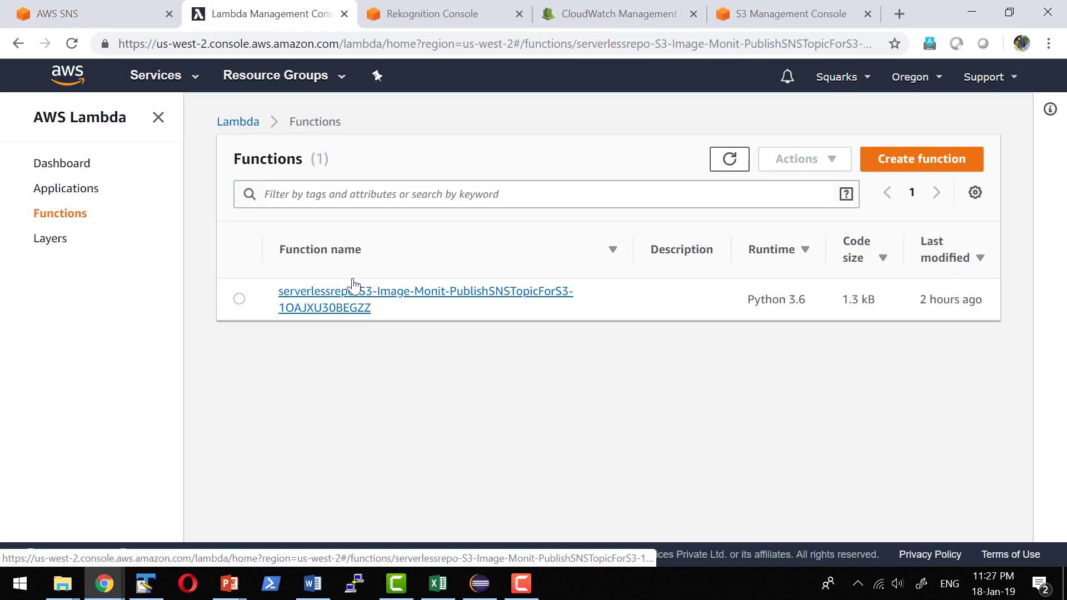
{"action": "left_click", "coordinate": [389, 291]}
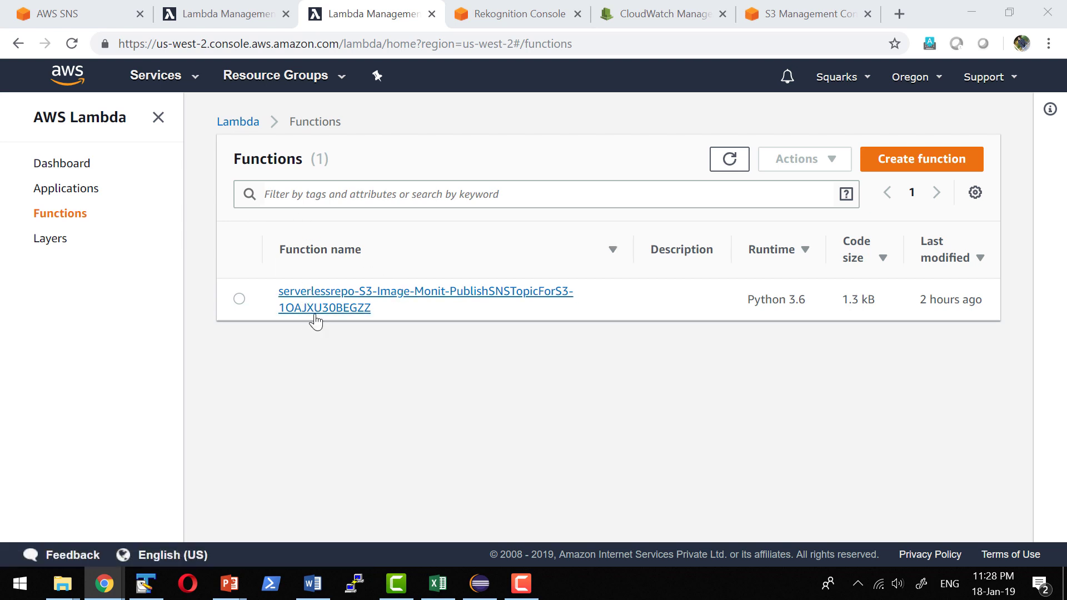
Step: Start an upload to the serverlessrepo S3 image-monitoring bucket and add meme1.jpg from the temp5 folder
{"action": "left_click", "coordinate": [786, 14]}
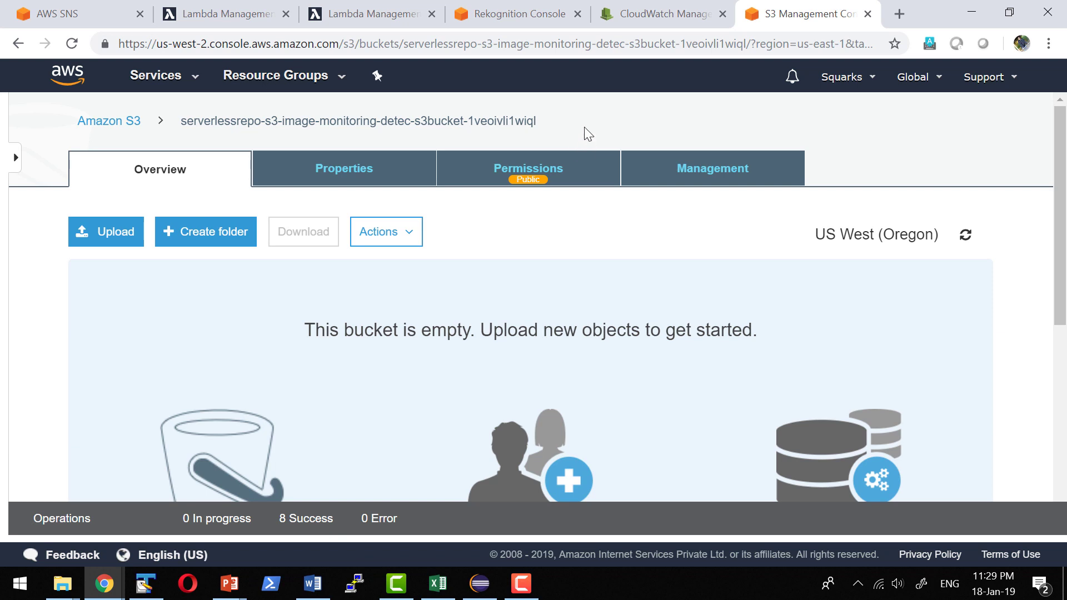
{"action": "left_click", "coordinate": [103, 232]}
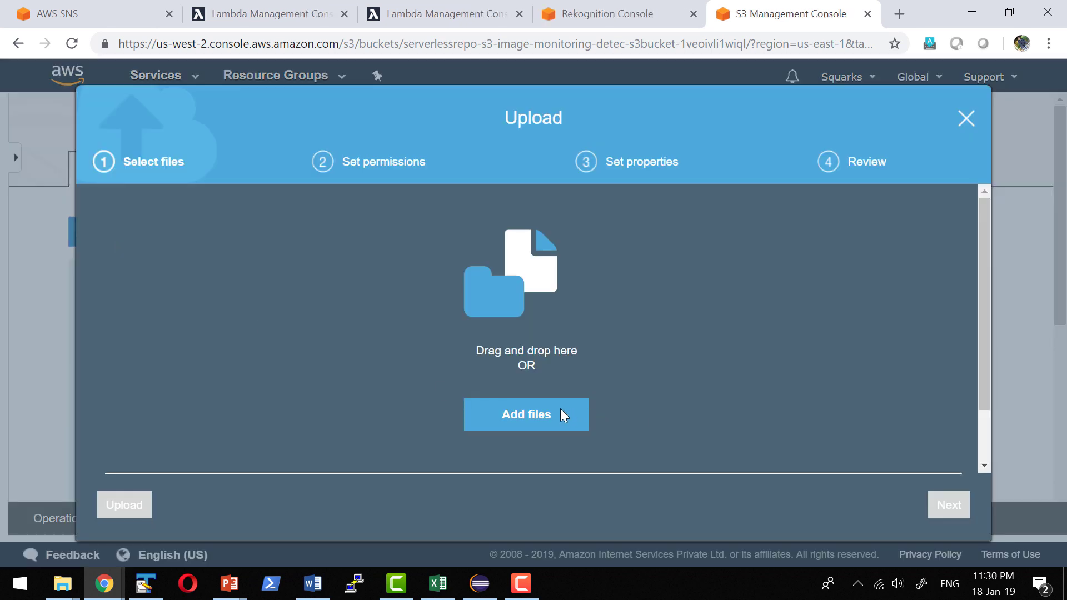
{"action": "left_click", "coordinate": [346, 272]}
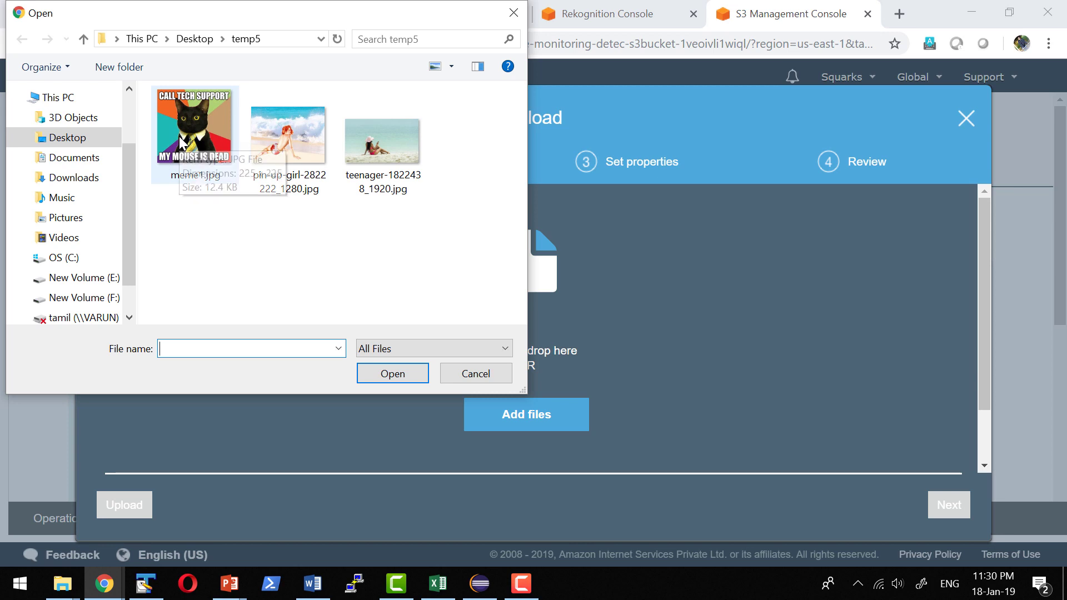
{"action": "left_click", "coordinate": [186, 126]}
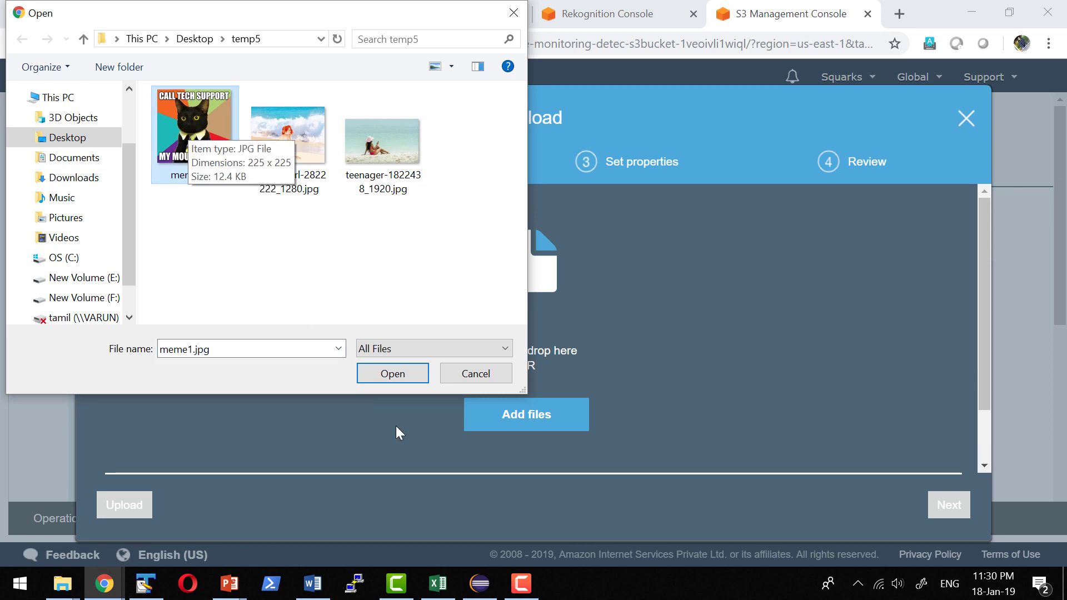
{"action": "left_click", "coordinate": [405, 379]}
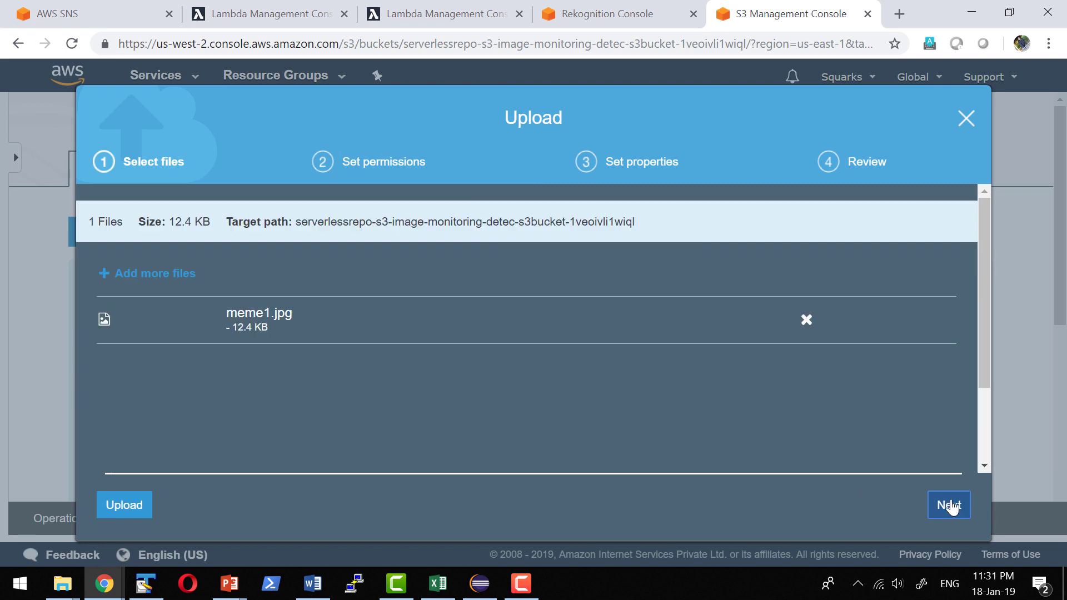
Step: Set the public permissions of the meme1.jpg upload to "Grant public read access to this object(s)" and continue to the properties
{"action": "left_click", "coordinate": [945, 504]}
{"action": "scroll", "coordinate": [223, 370], "scroll_direction": "down", "scroll_amount": 2}
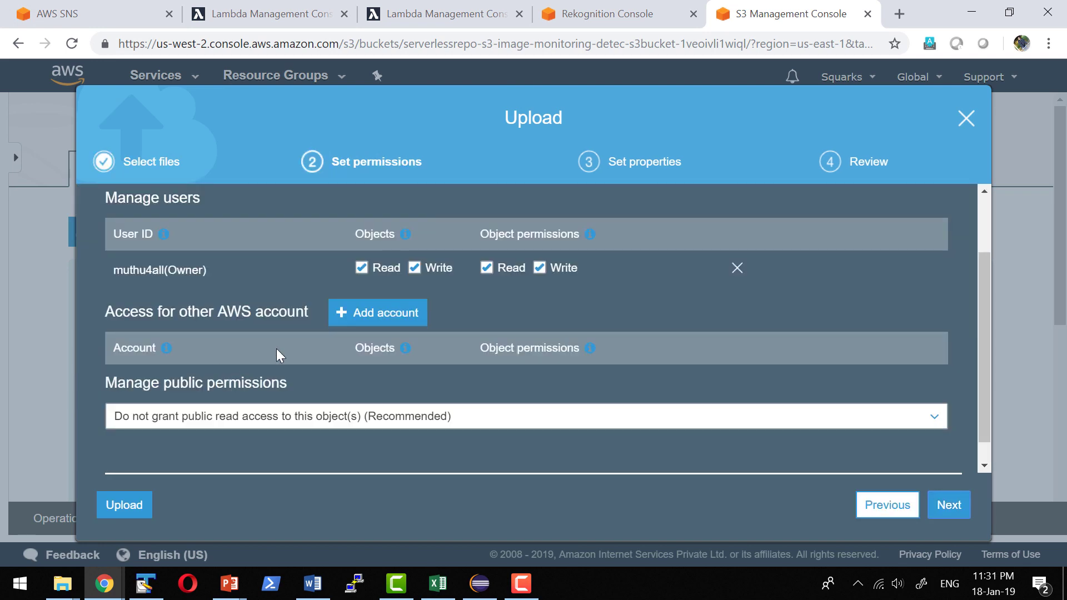
{"action": "left_click", "coordinate": [174, 418]}
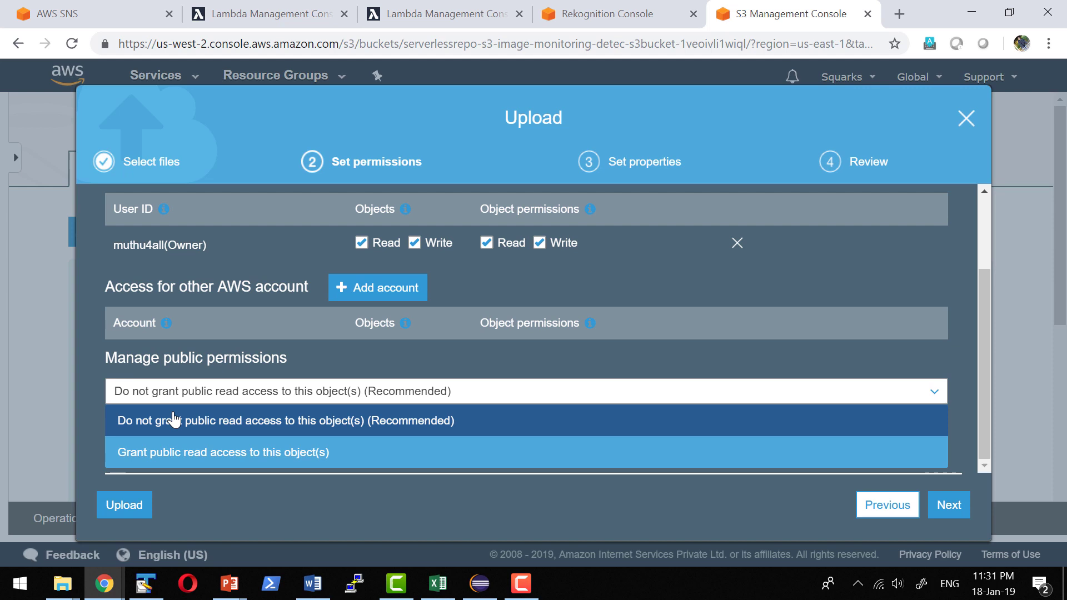
{"action": "left_click", "coordinate": [146, 452]}
{"action": "scroll", "coordinate": [939, 464], "scroll_direction": "down", "scroll_amount": 2}
{"action": "left_click", "coordinate": [951, 506]}
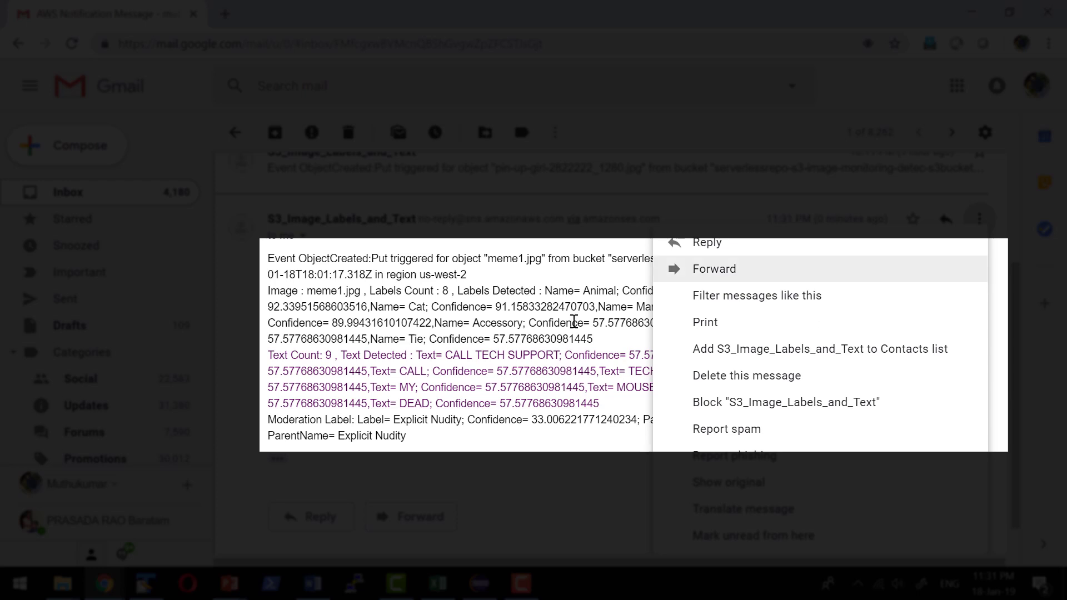
Step: In Gmail, dismiss the message options and highlight the first detected label and its confidence in the meme1.jpg notification
{"action": "left_click", "coordinate": [575, 321]}
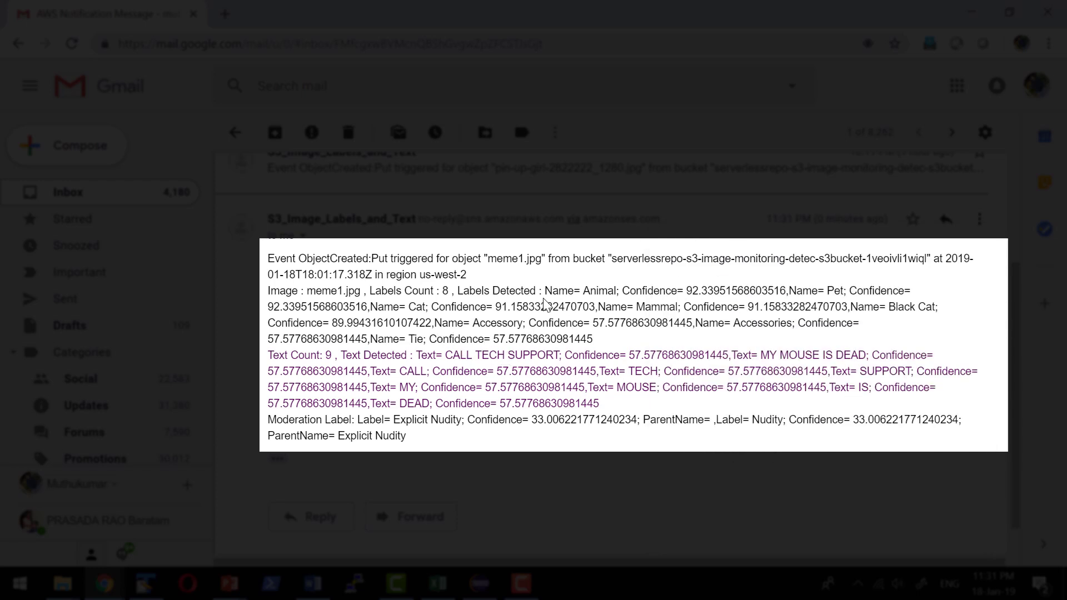
{"action": "left_click_drag", "start_coordinate": [584, 290], "coordinate": [620, 290]}
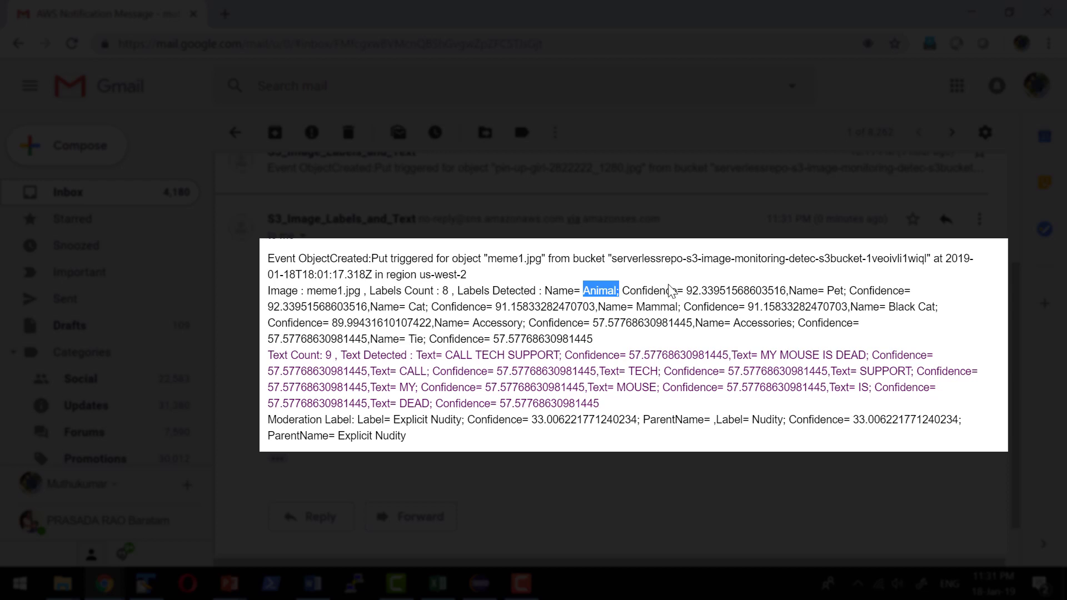
{"action": "left_click", "coordinate": [689, 287]}
{"action": "left_click_drag", "start_coordinate": [689, 286], "coordinate": [743, 290]}
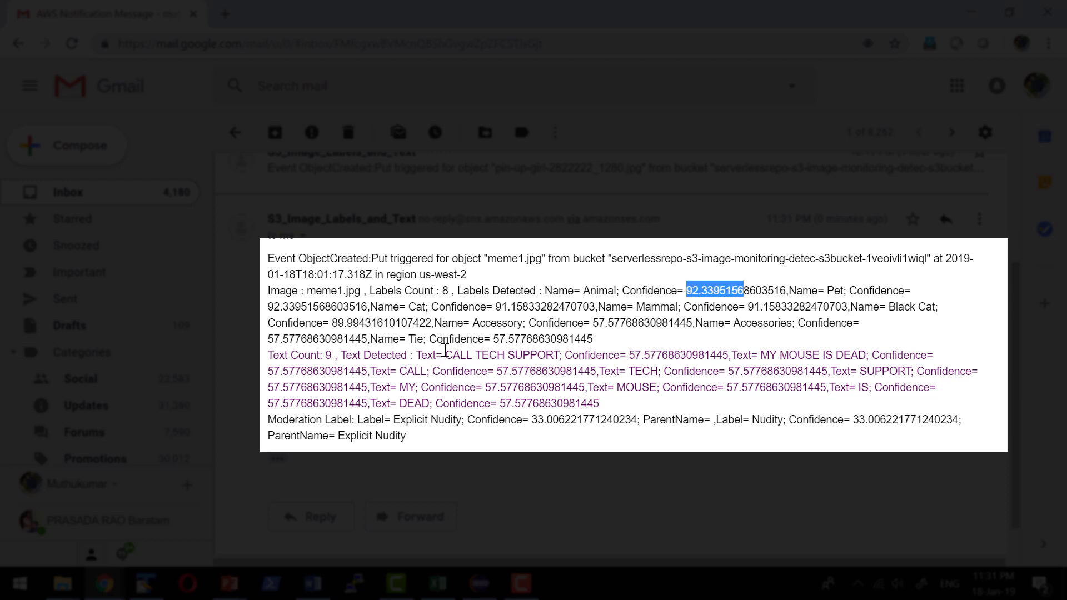
Step: Highlight the detected text phrases "CALL TECH SUPPORT" and "MY MOUSE IS DEAD" in the meme1.jpg notification e-mail
{"action": "left_click_drag", "start_coordinate": [445, 350], "coordinate": [573, 351]}
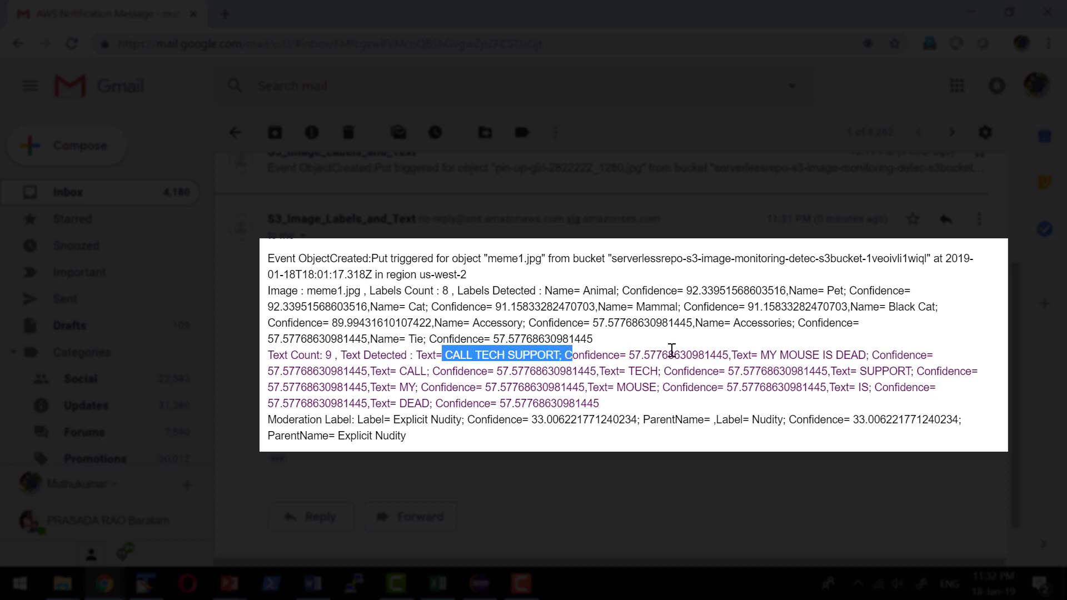
{"action": "left_click_drag", "start_coordinate": [765, 355], "coordinate": [907, 356]}
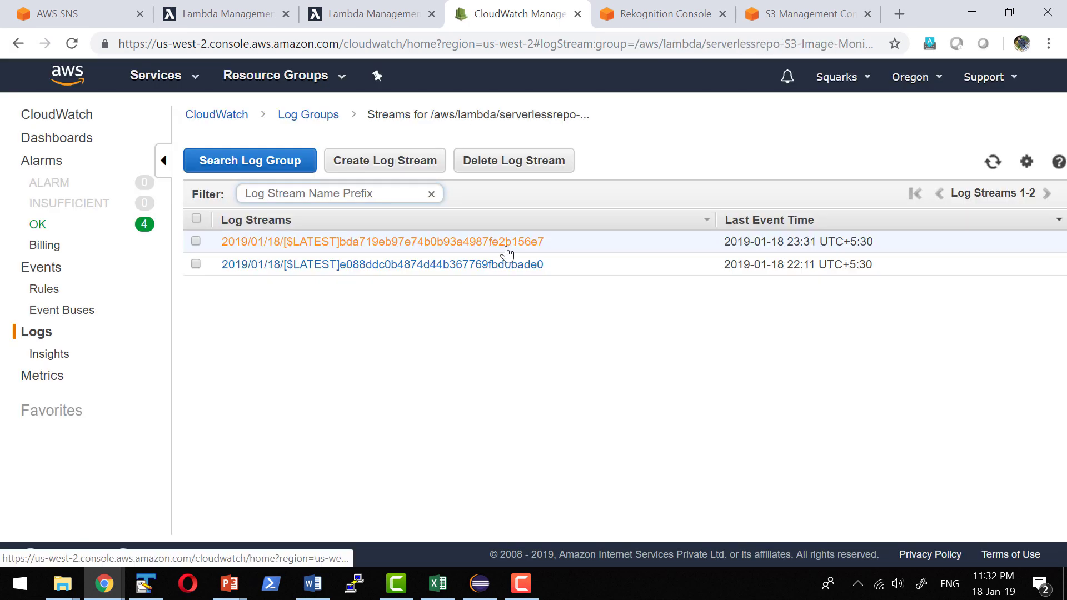
Step: Open the most recent CloudWatch log stream of the image-monitoring function and review its events through to the meme1.jpg detection results
{"action": "left_click", "coordinate": [507, 249]}
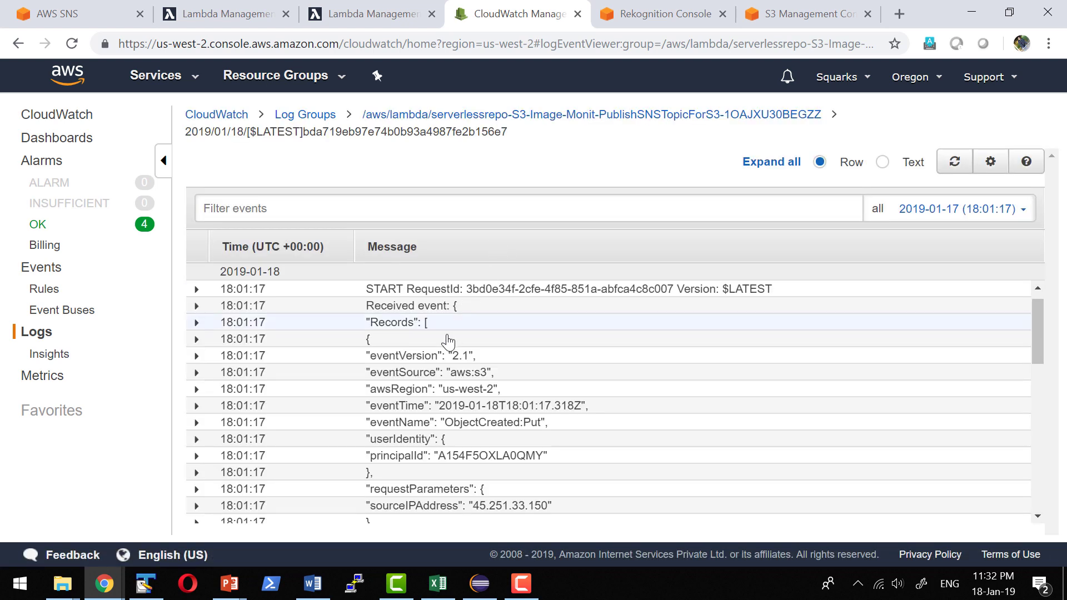
{"action": "scroll", "coordinate": [449, 342], "scroll_direction": "down", "scroll_amount": 3}
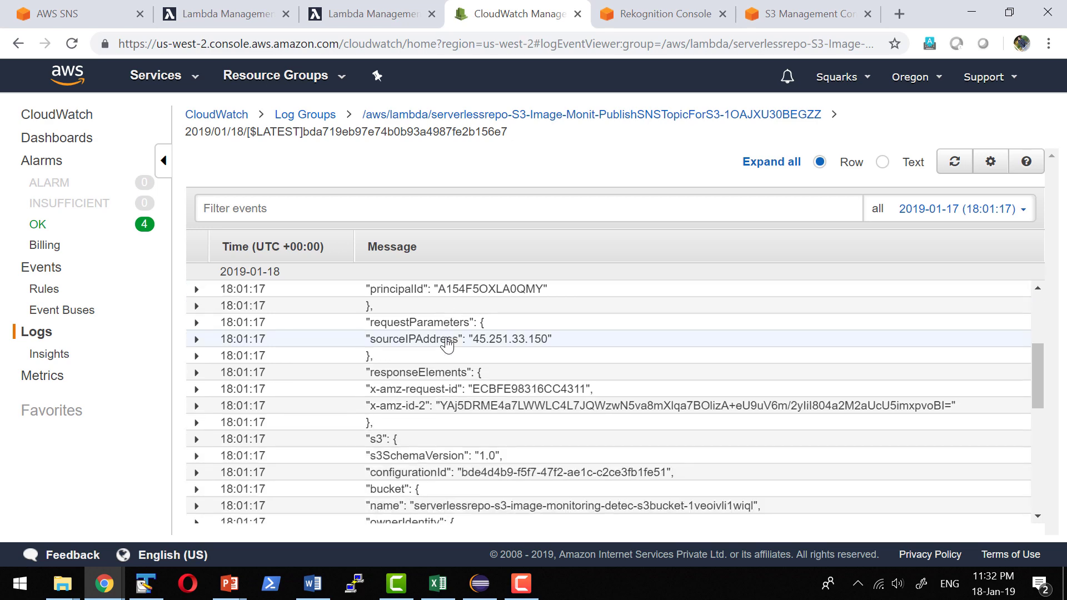
{"action": "scroll", "coordinate": [448, 345], "scroll_direction": "down", "scroll_amount": 2}
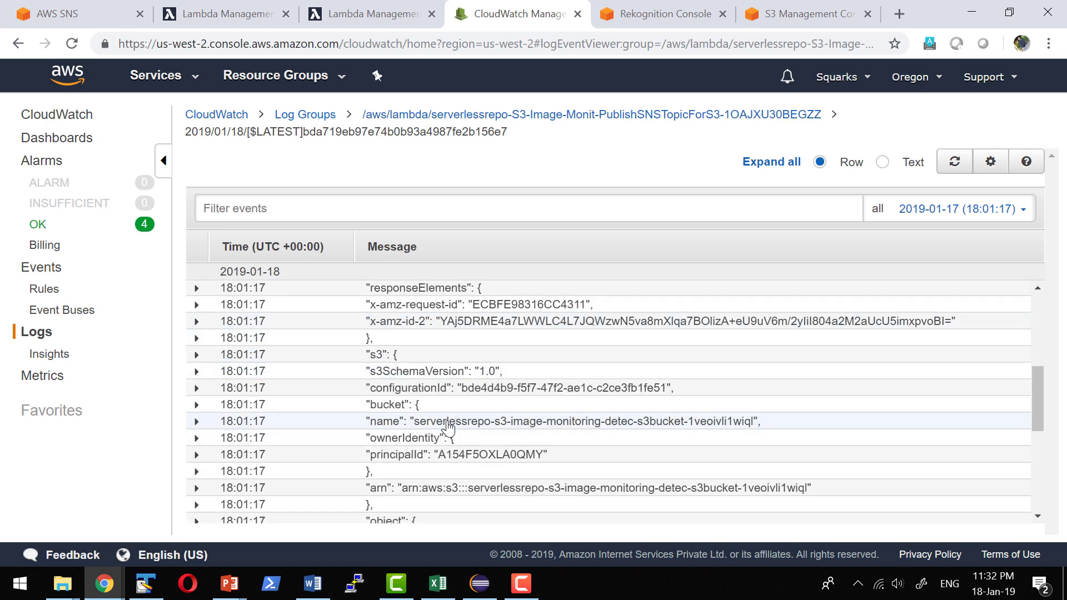
{"action": "scroll", "coordinate": [453, 417], "scroll_direction": "down", "scroll_amount": 5}
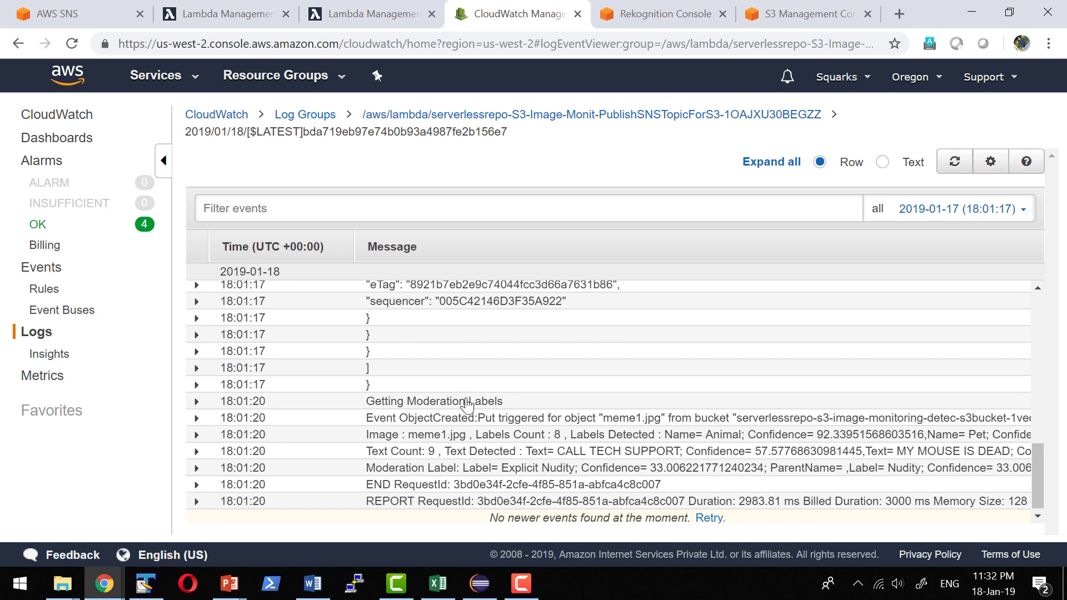
{"action": "scroll", "coordinate": [467, 406], "scroll_direction": "down", "scroll_amount": 1}
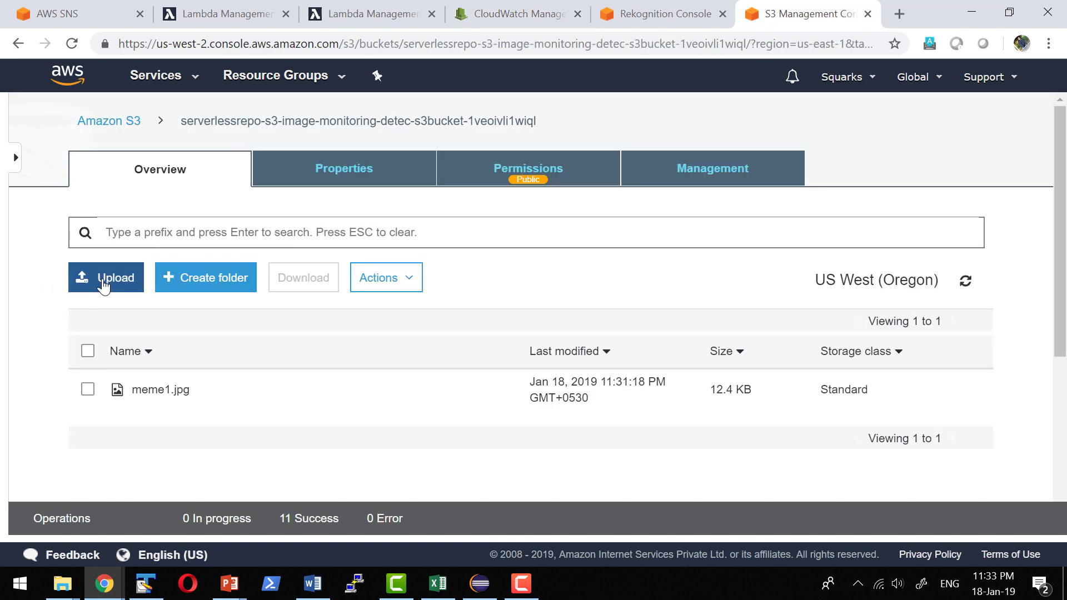
Step: Upload teenager-1822438_1920.jpg from the temp5 folder to the serverlessrepo S3 image-monitoring bucket
{"action": "left_click", "coordinate": [104, 281]}
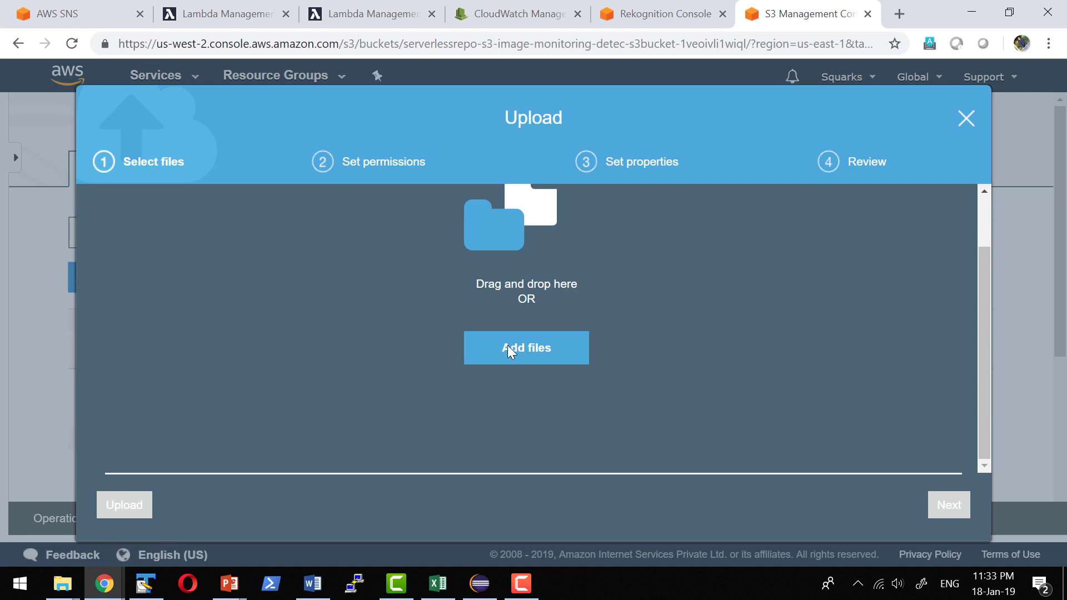
{"action": "left_click", "coordinate": [528, 349]}
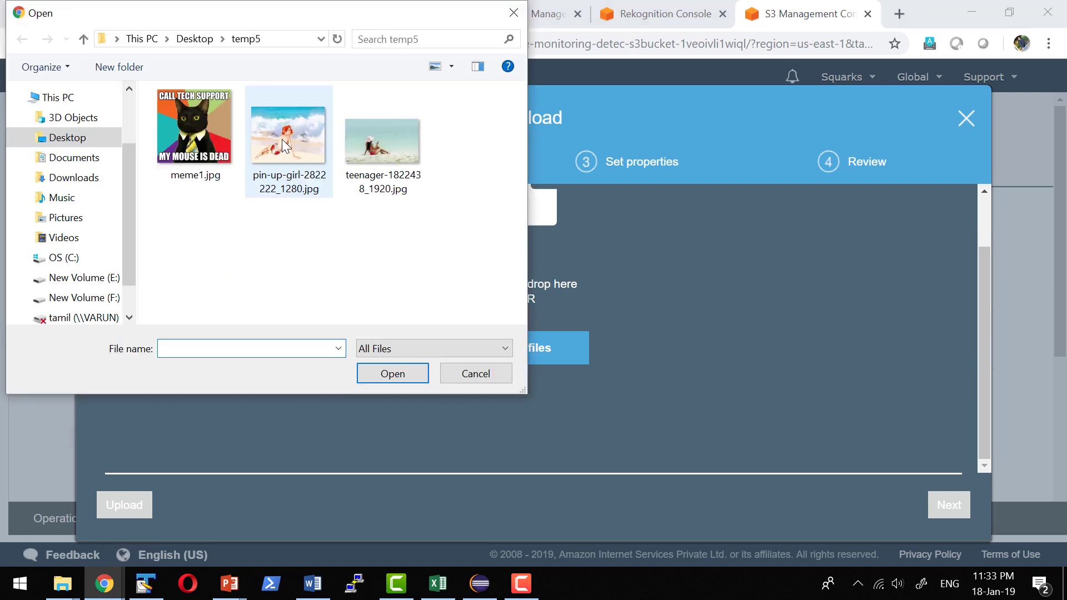
{"action": "left_click", "coordinate": [384, 136]}
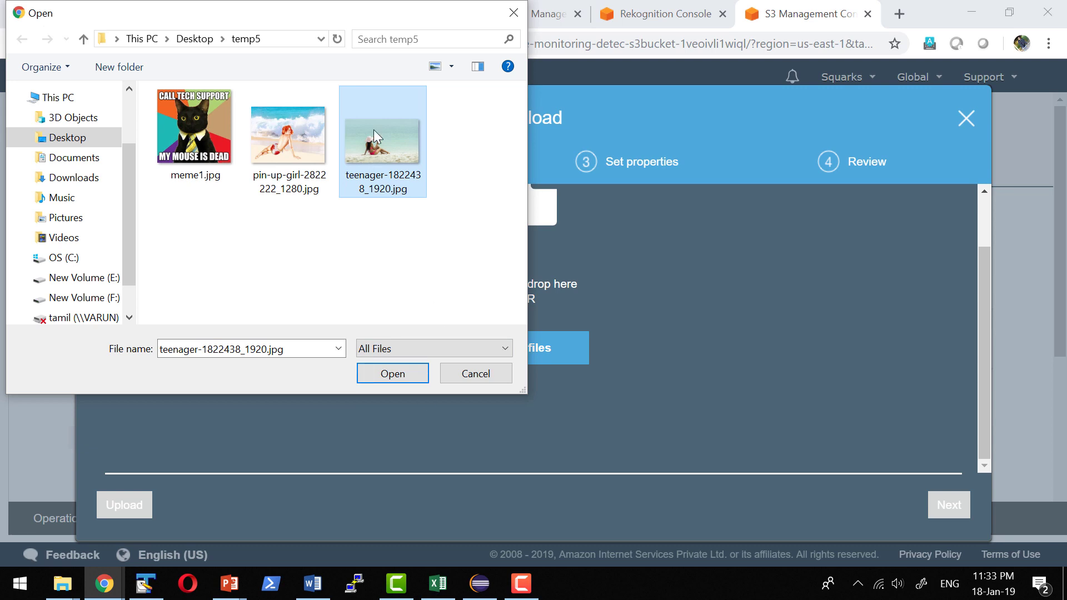
{"action": "left_click", "coordinate": [393, 373]}
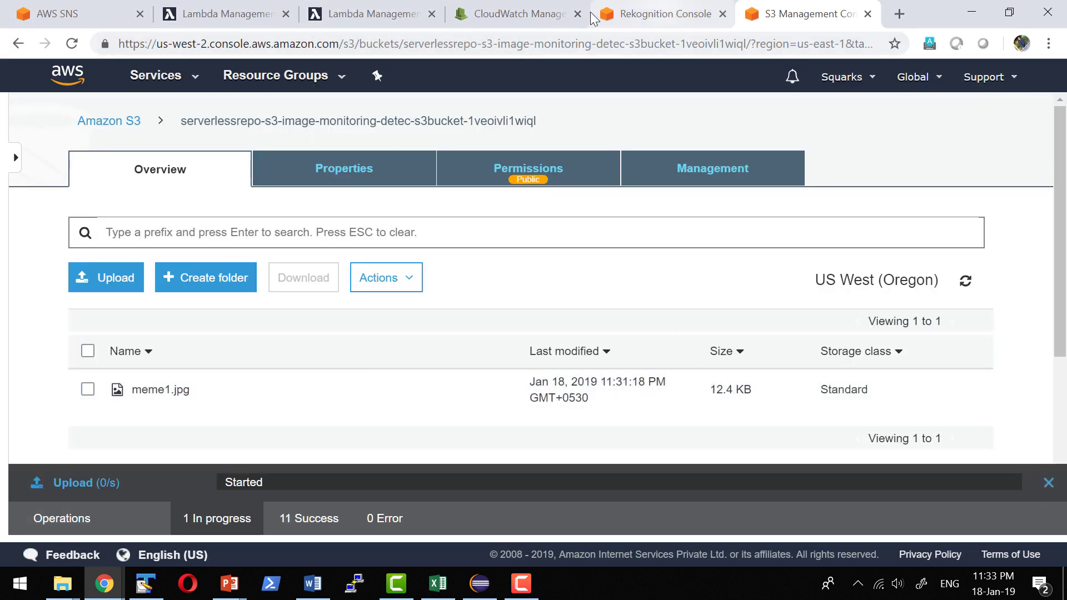
Step: Return to the CloudWatch log stream, refresh its events and expand the detected-labels entry for teenager-1822438_1920.jpg
{"action": "left_click", "coordinate": [531, 16]}
{"action": "scroll", "coordinate": [706, 398], "scroll_direction": "down", "scroll_amount": 5}
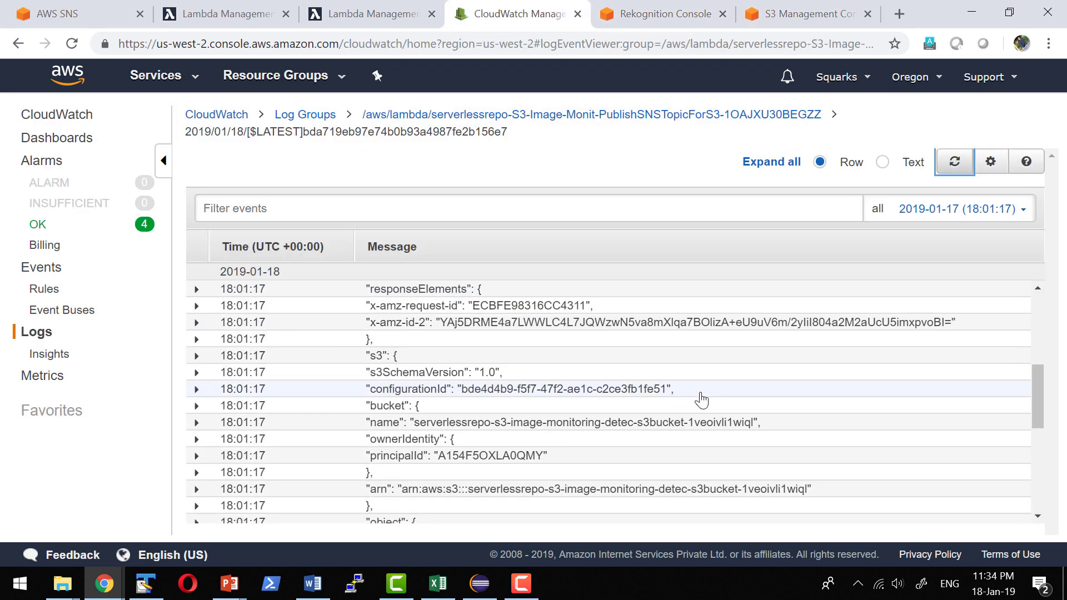
{"action": "scroll", "coordinate": [478, 429], "scroll_direction": "down", "scroll_amount": 2}
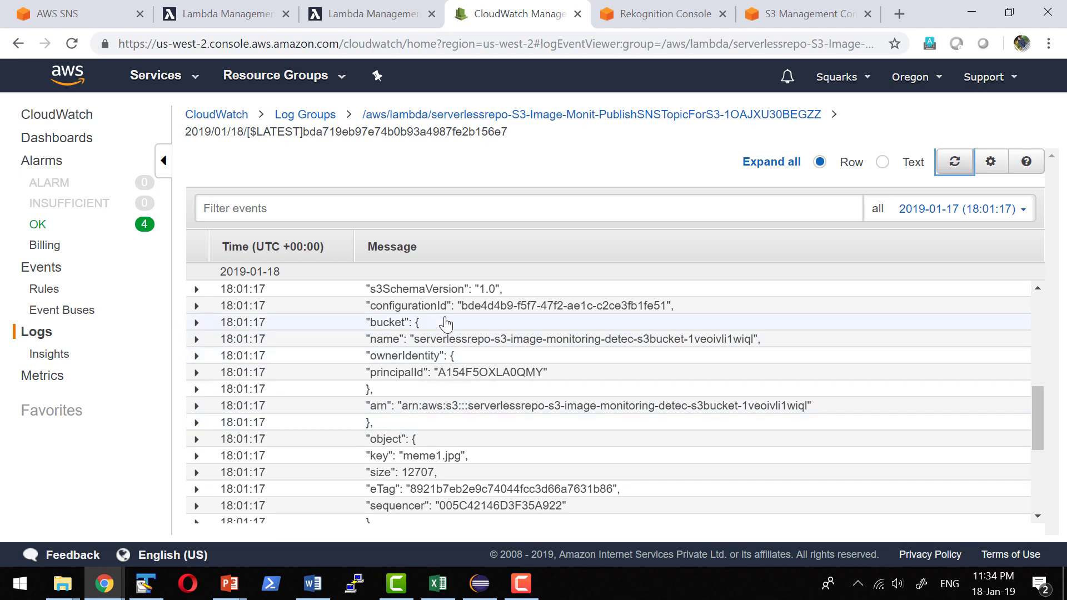
{"action": "scroll", "coordinate": [434, 417], "scroll_direction": "down", "scroll_amount": 10}
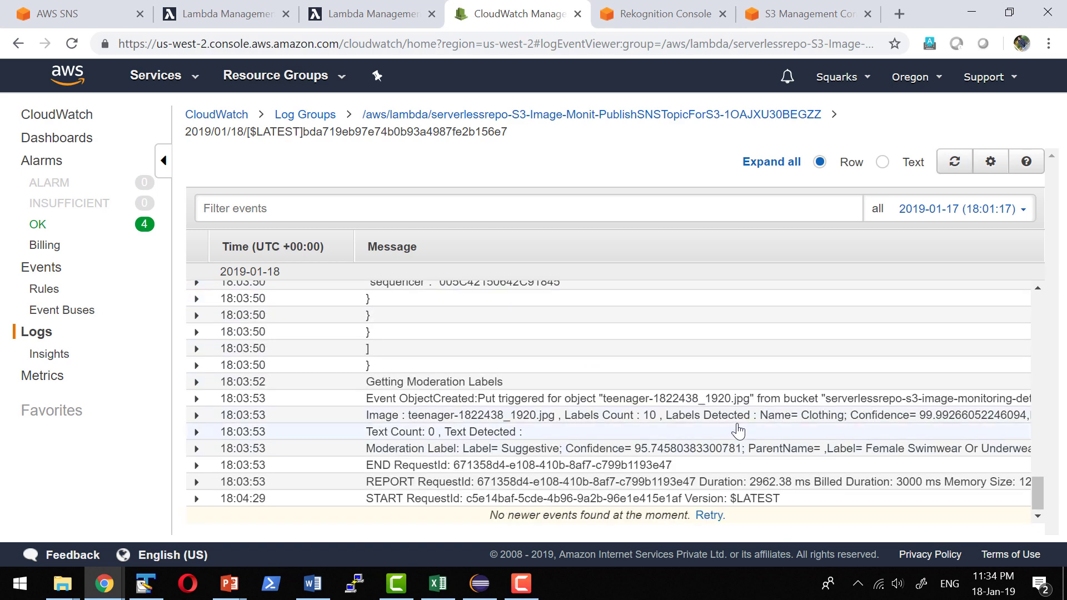
{"action": "left_click", "coordinate": [744, 420]}
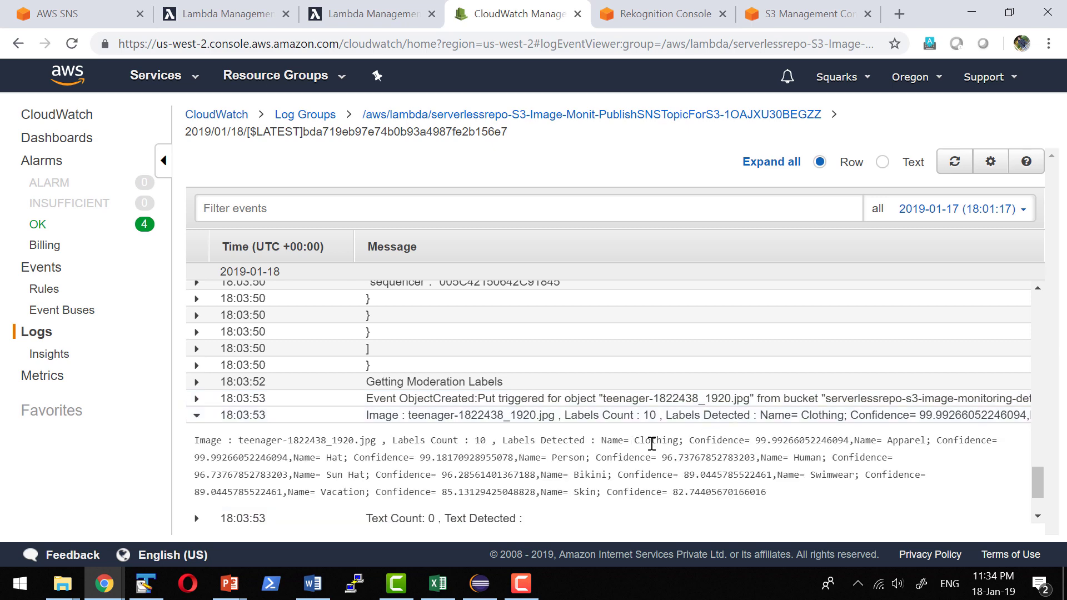
Step: Highlight the Clothing, Hat, Sun Hat, Bikini and Swimwear labels in the expanded log entry, and bring the moderation label entry into view
{"action": "left_click_drag", "start_coordinate": [630, 441], "coordinate": [684, 441]}
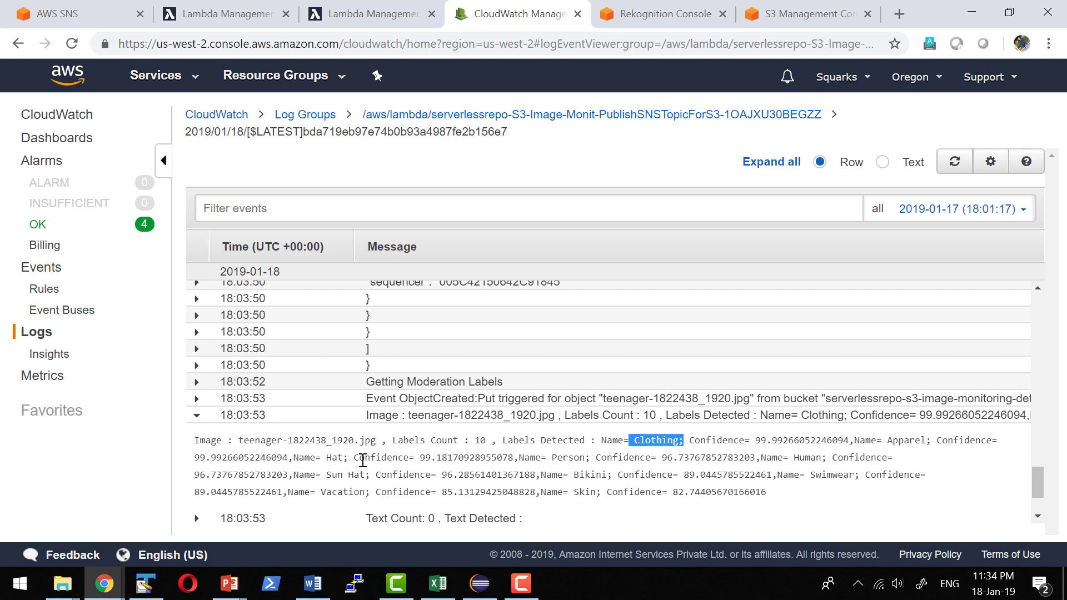
{"action": "left_click_drag", "start_coordinate": [324, 457], "coordinate": [345, 458]}
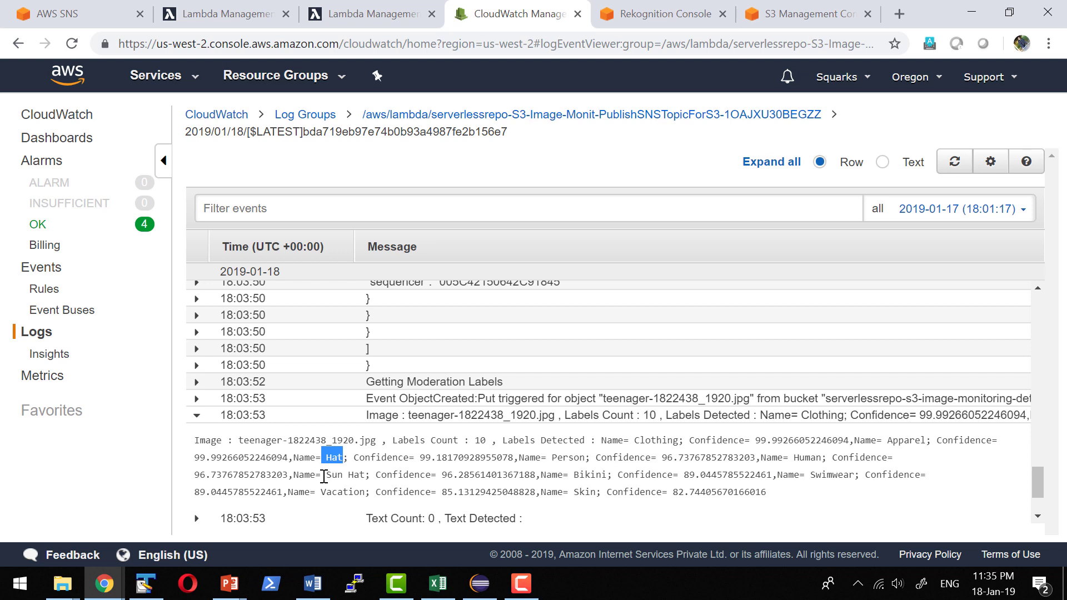
{"action": "left_click_drag", "start_coordinate": [323, 477], "coordinate": [337, 476]}
{"action": "left_click_drag", "start_coordinate": [573, 477], "coordinate": [881, 474]}
{"action": "left_click", "coordinate": [869, 474]}
{"action": "left_click_drag", "start_coordinate": [813, 476], "coordinate": [849, 475]}
{"action": "scroll", "coordinate": [466, 491], "scroll_direction": "down", "scroll_amount": 2}
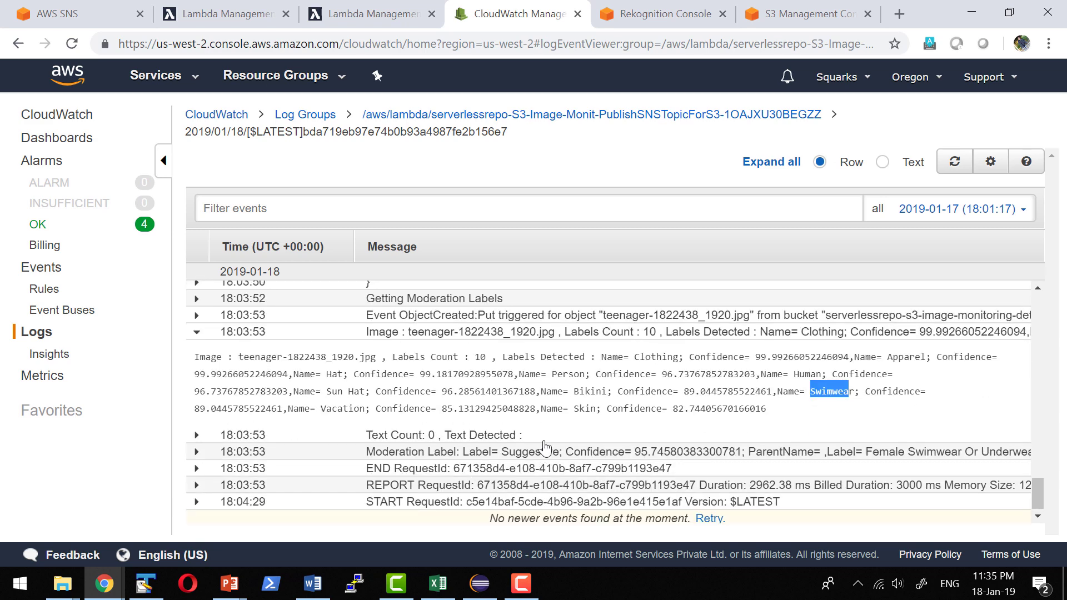